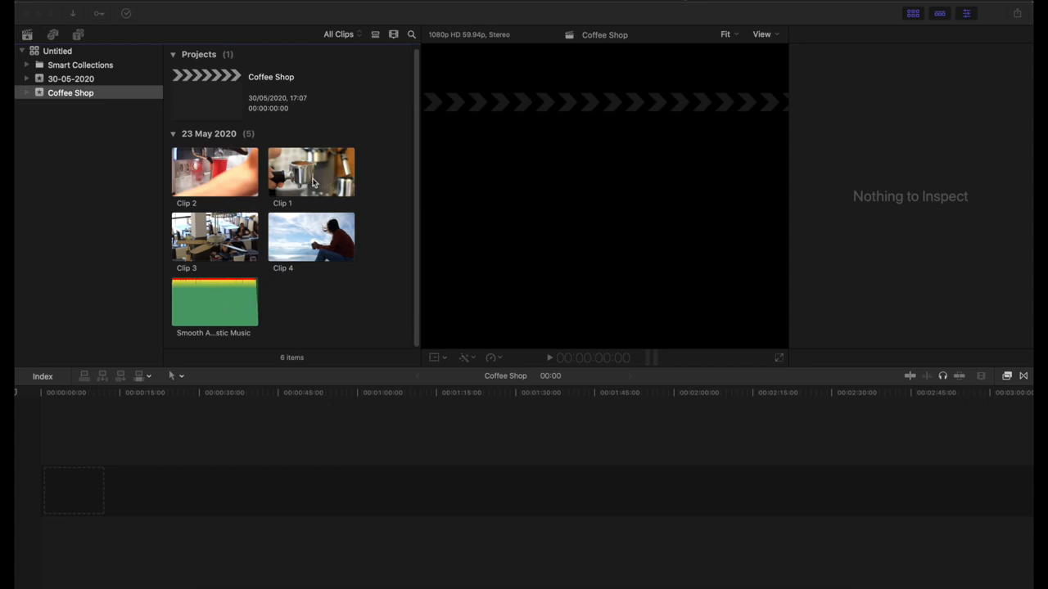
# - Append Clip 1, Clip 2 and Clip 3 in order to the Coffee Shop timeline
pyautogui.press('e')
pyautogui.click(196, 176)
pyautogui.press('e')
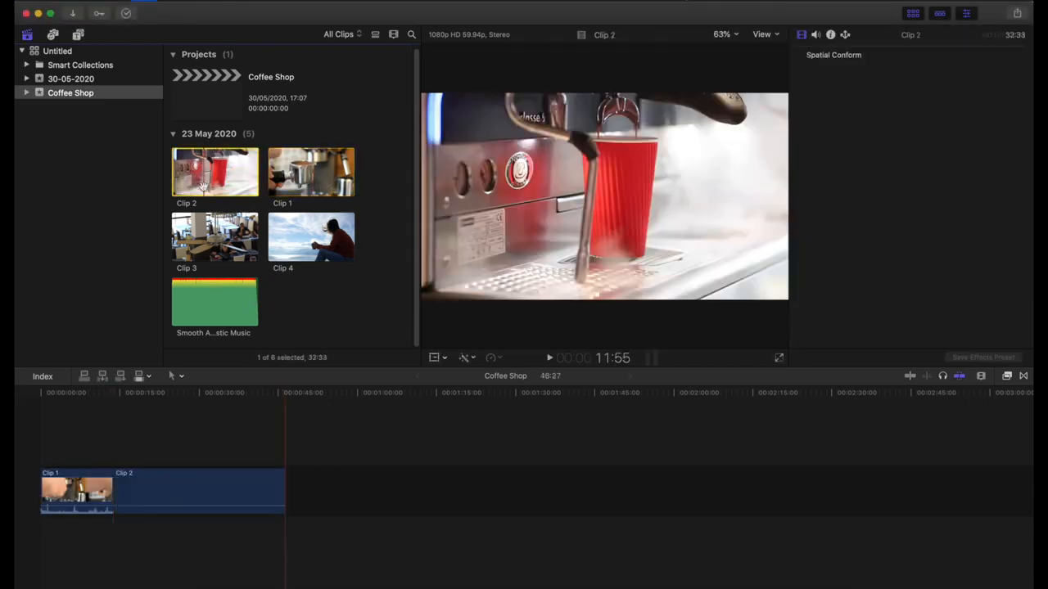
pyautogui.click(212, 234)
pyautogui.press('e')
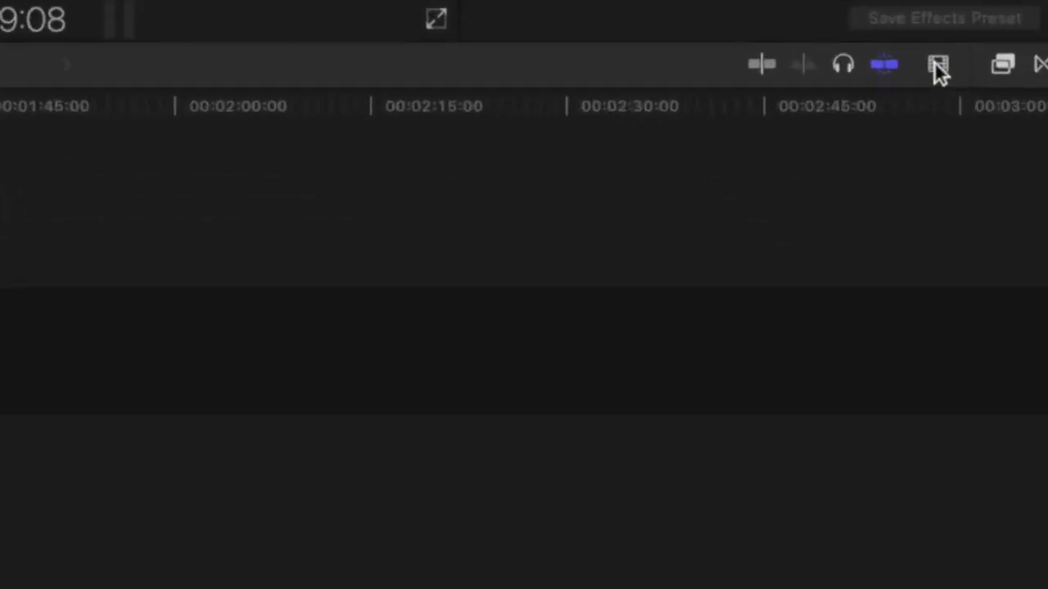
# - Change the timeline clip appearance to large waveforms with small thumbnails, increase clip height, zoom in, and place the playhead within Clip 1
pyautogui.click(981, 376)
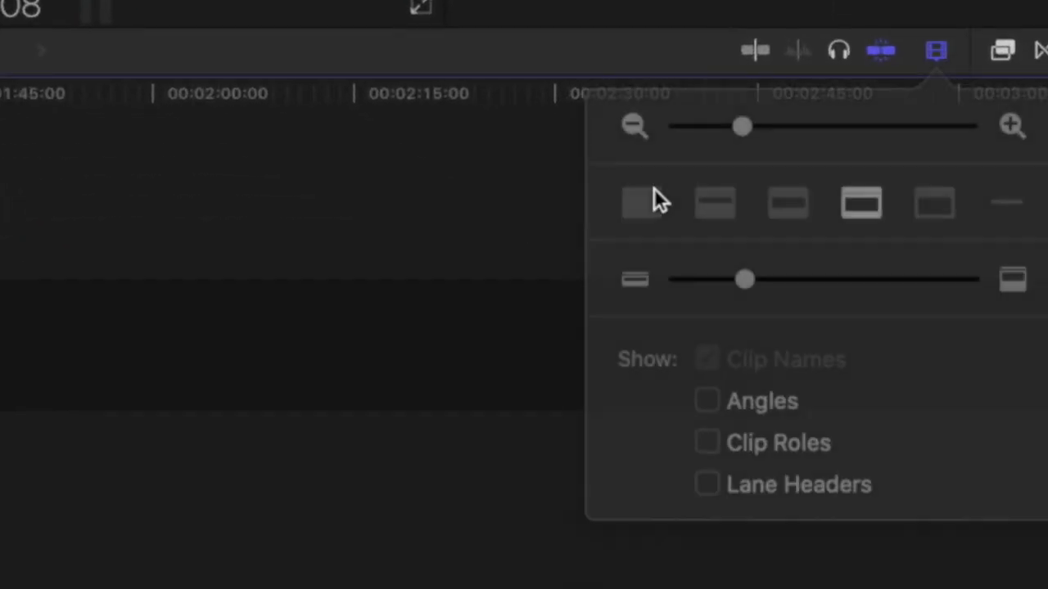
pyautogui.click(739, 188)
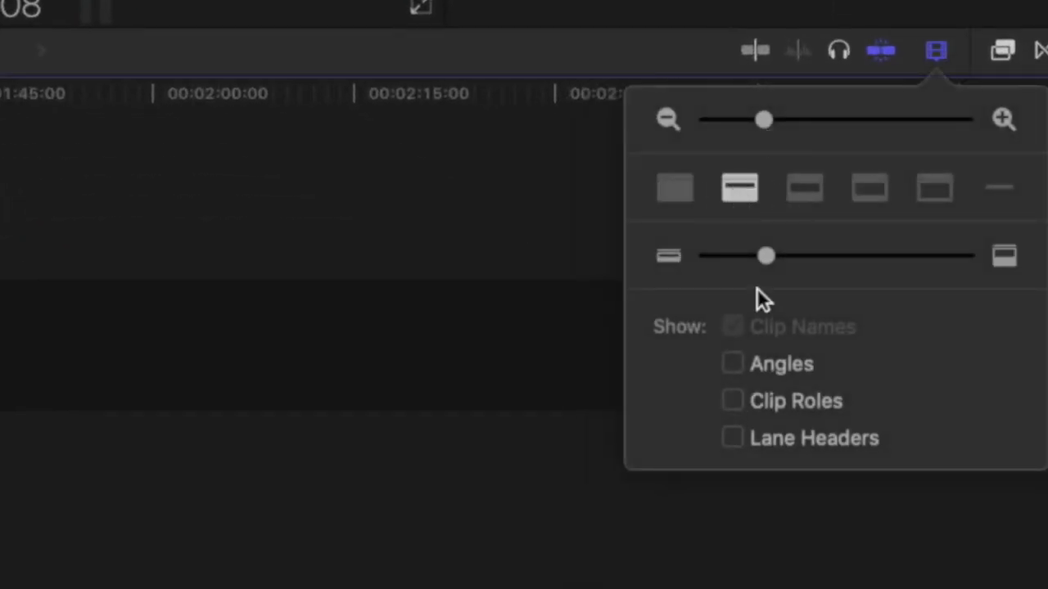
pyautogui.moveTo(774, 260); pyautogui.dragTo(828, 260)
pyautogui.moveTo(767, 116); pyautogui.dragTo(817, 114)
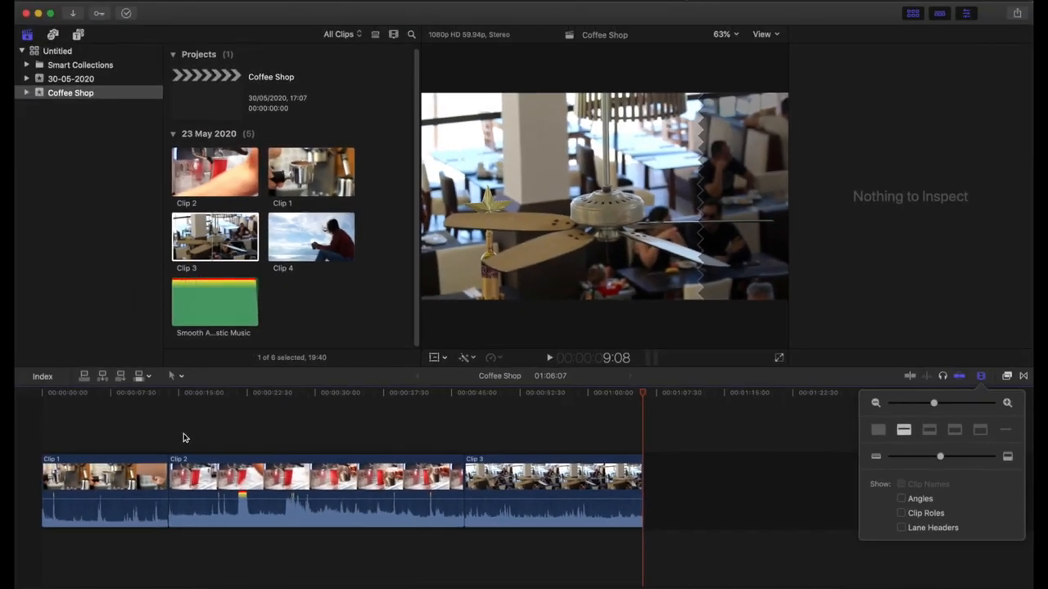
pyautogui.click(108, 438)
pyautogui.click(108, 438)
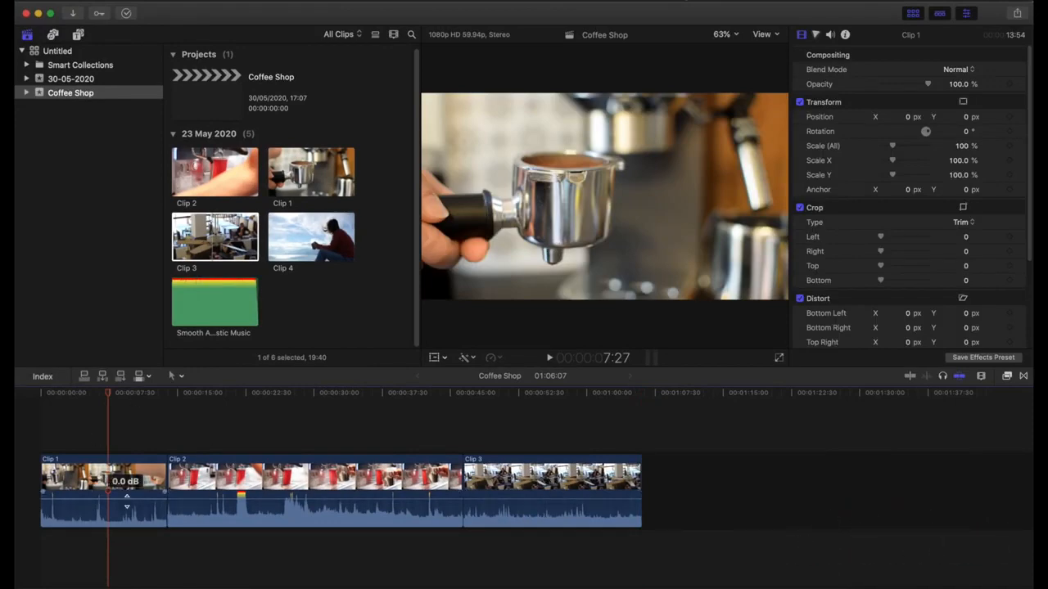
# - Detach the audio from Clip 1, Clip 2 and Clip 3 in the timeline
pyautogui.click(108, 485)
pyautogui.rightClick(109, 484)
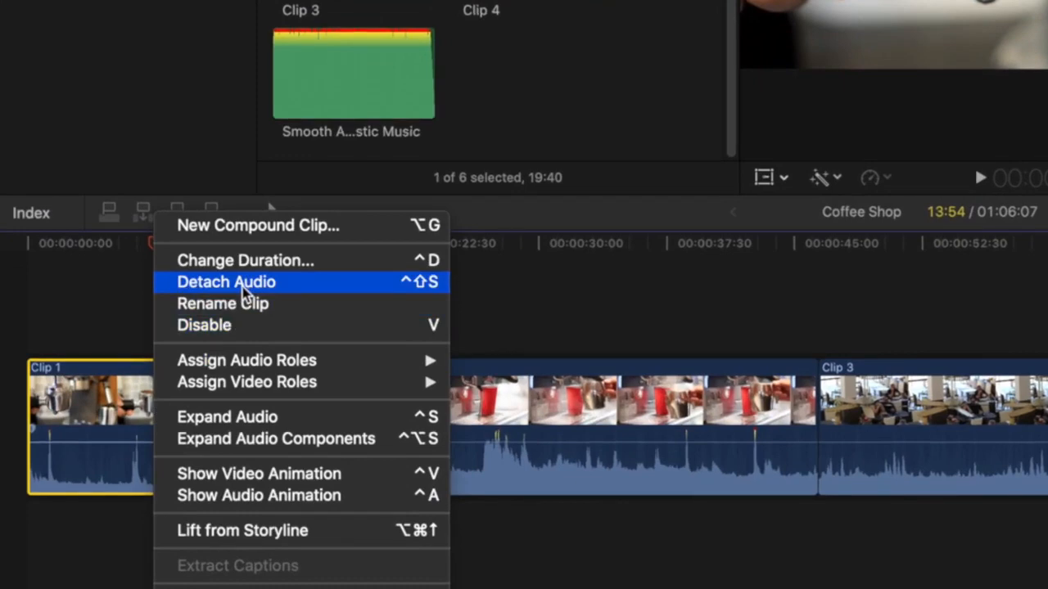
pyautogui.click(243, 286)
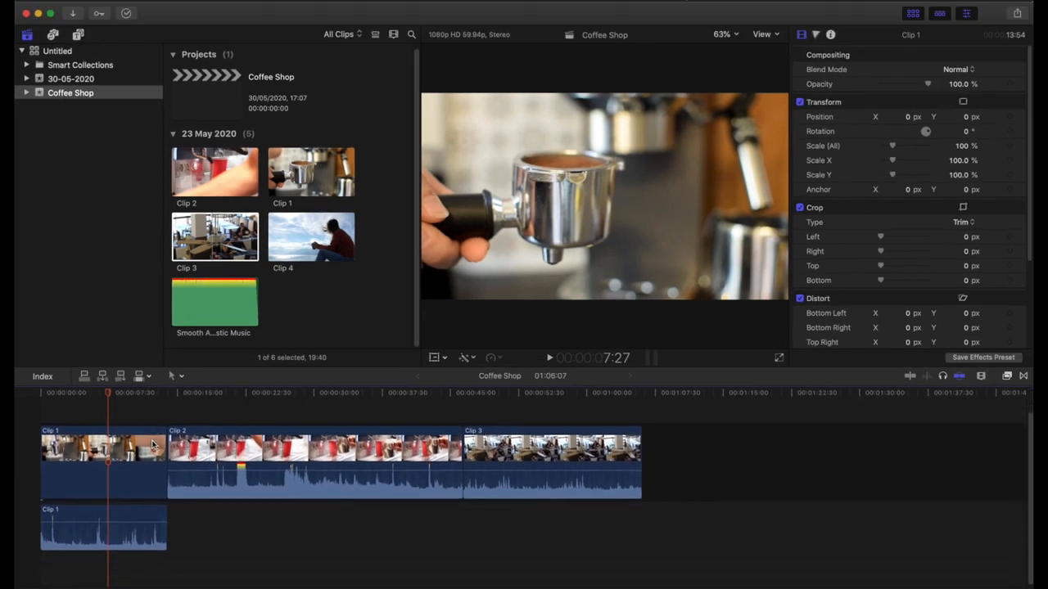
pyautogui.moveTo(355, 408); pyautogui.dragTo(531, 459)
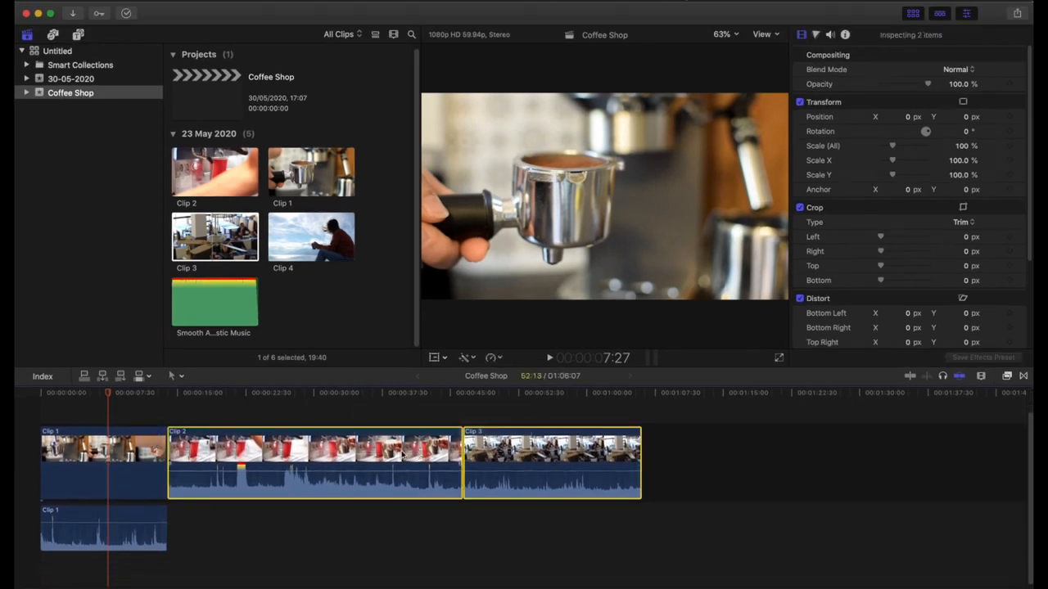
pyautogui.hotkey('ctrl', 'shift', 's')
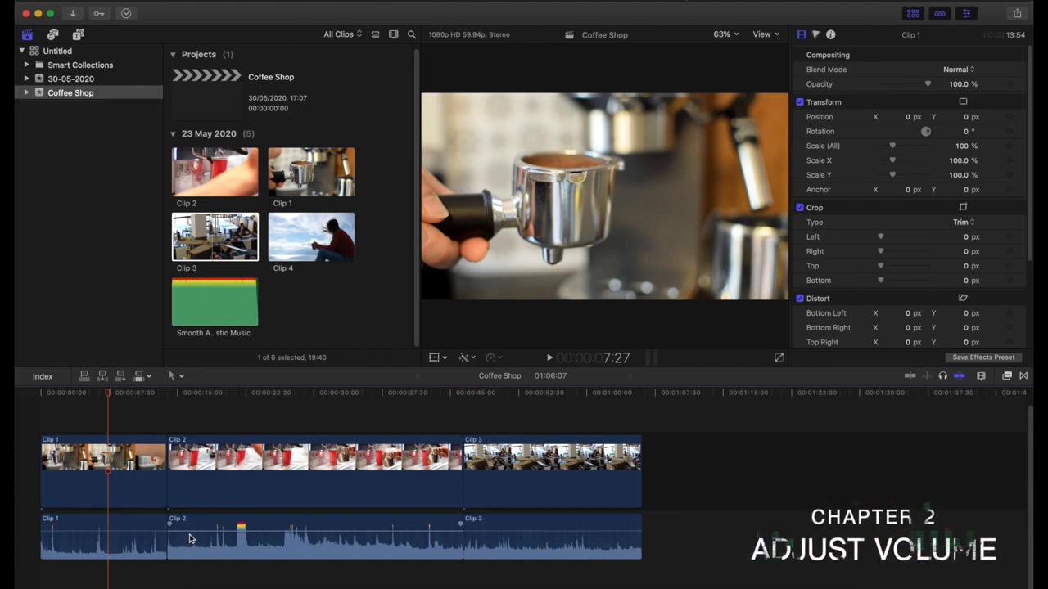
# - Lower the volume of Clip 1's detached audio to -4.0 dB
pyautogui.moveTo(120, 533)
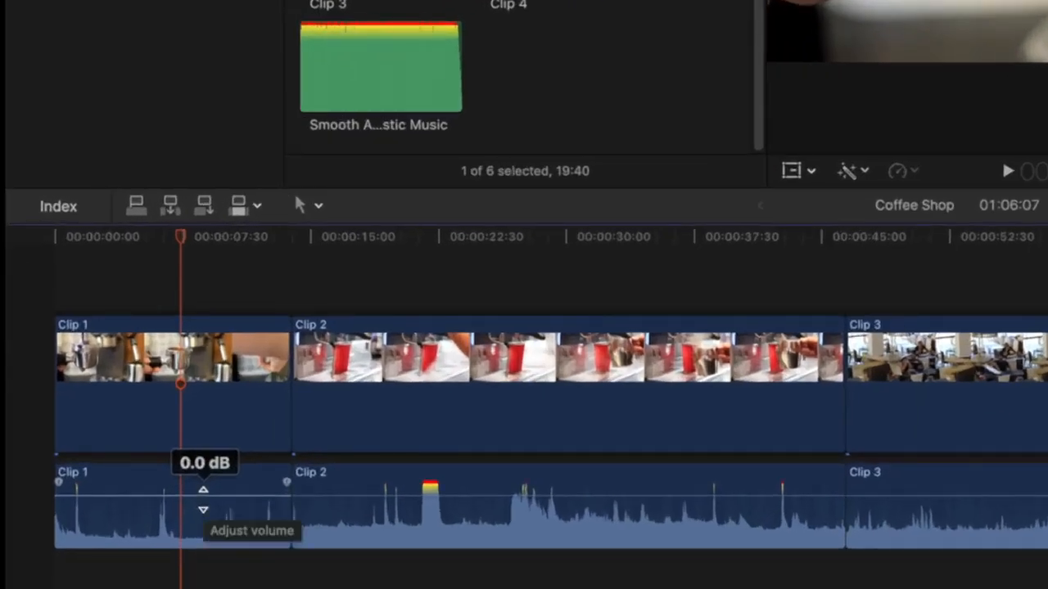
pyautogui.moveTo(203, 499)
pyautogui.mouseDown()
pyautogui.moveTo(205, 483)
pyautogui.moveTo(202, 526)
pyautogui.moveTo(202, 470)
pyautogui.moveTo(194, 554)
pyautogui.moveTo(203, 500)
pyautogui.mouseUp()
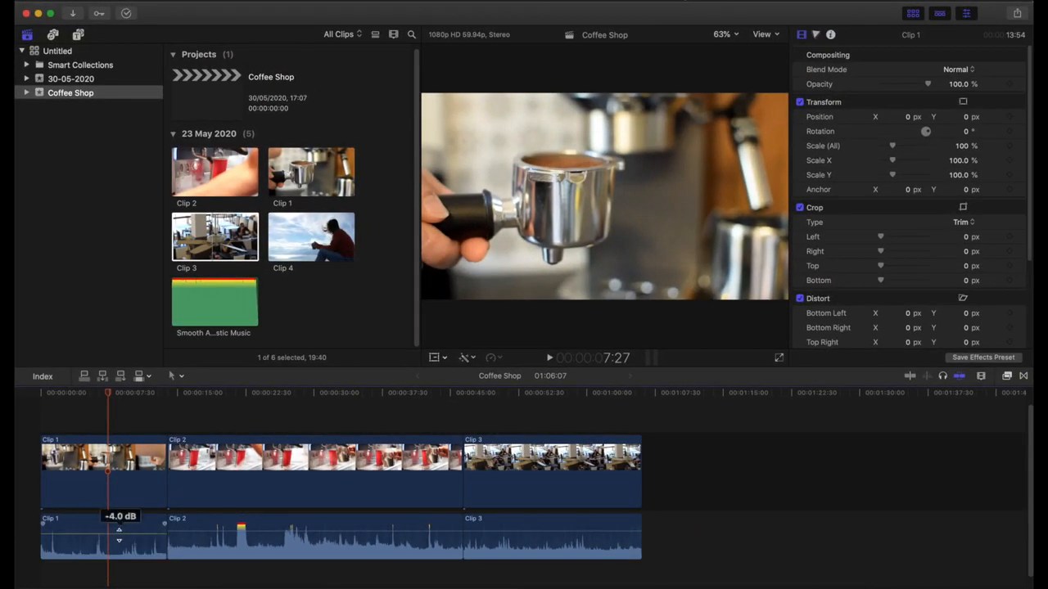
pyautogui.moveTo(118, 534); pyautogui.dragTo(119, 537)
# - Set the volume of Clip 1's detached audio to 5 dB in the inspector
pyautogui.click(131, 526)
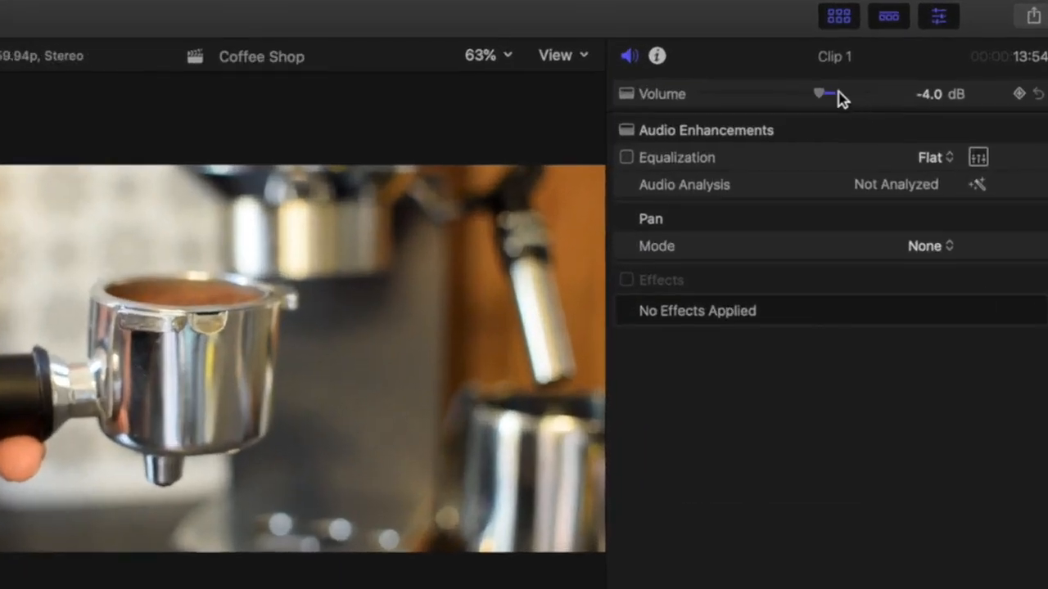
pyautogui.click(931, 96)
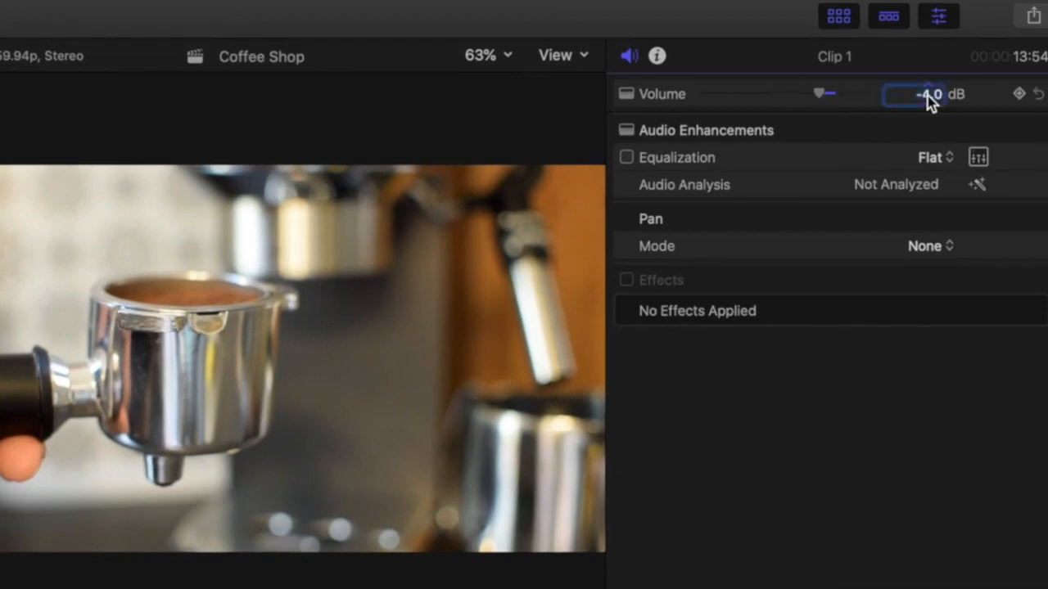
pyautogui.press('BackSpace')
pyautogui.write('5')
pyautogui.press('Return')
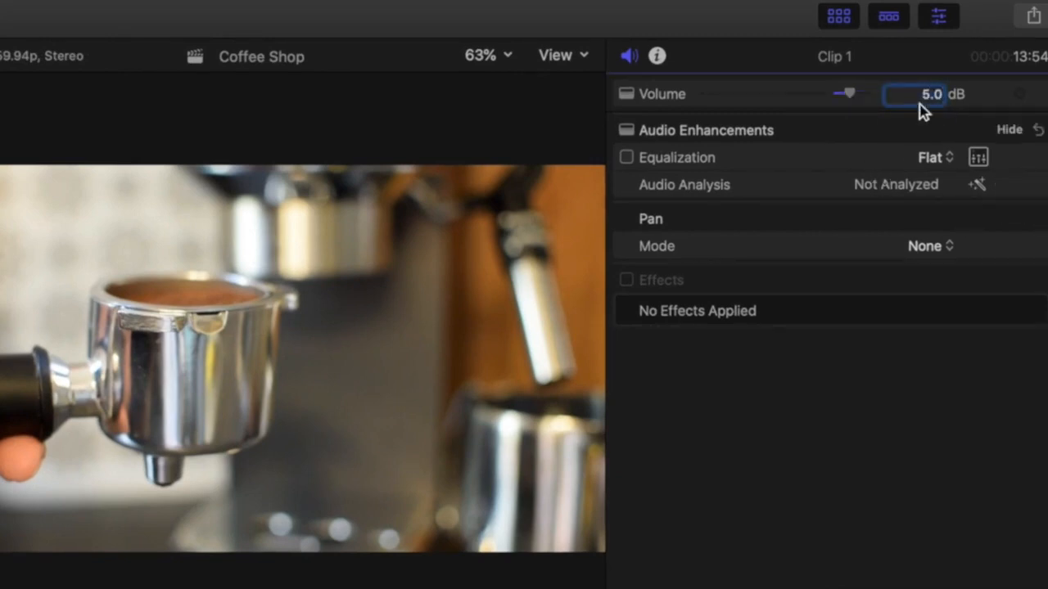
pyautogui.moveTo(846, 92); pyautogui.dragTo(806, 95)
pyautogui.moveTo(928, 95)
pyautogui.mouseDown()
pyautogui.moveTo(928, 74)
pyautogui.moveTo(928, 110)
pyautogui.moveTo(928, 76)
pyautogui.moveTo(929, 94)
pyautogui.mouseUp()
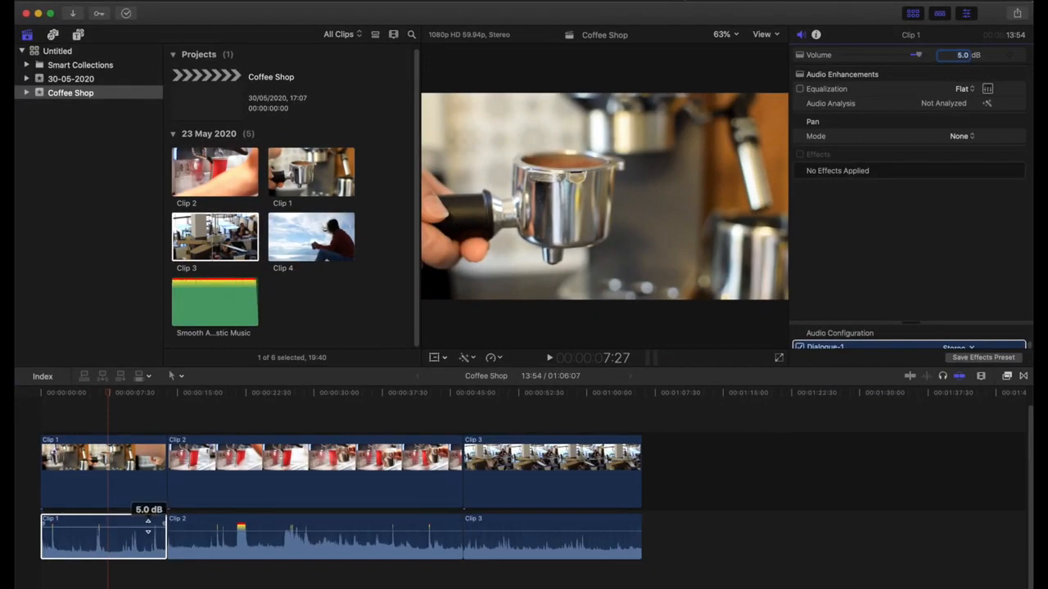
# - Set the volume of all three detached audio clips to 5 dB together, then deselect them
pyautogui.click(144, 573)
pyautogui.moveTo(129, 575); pyautogui.dragTo(508, 530)
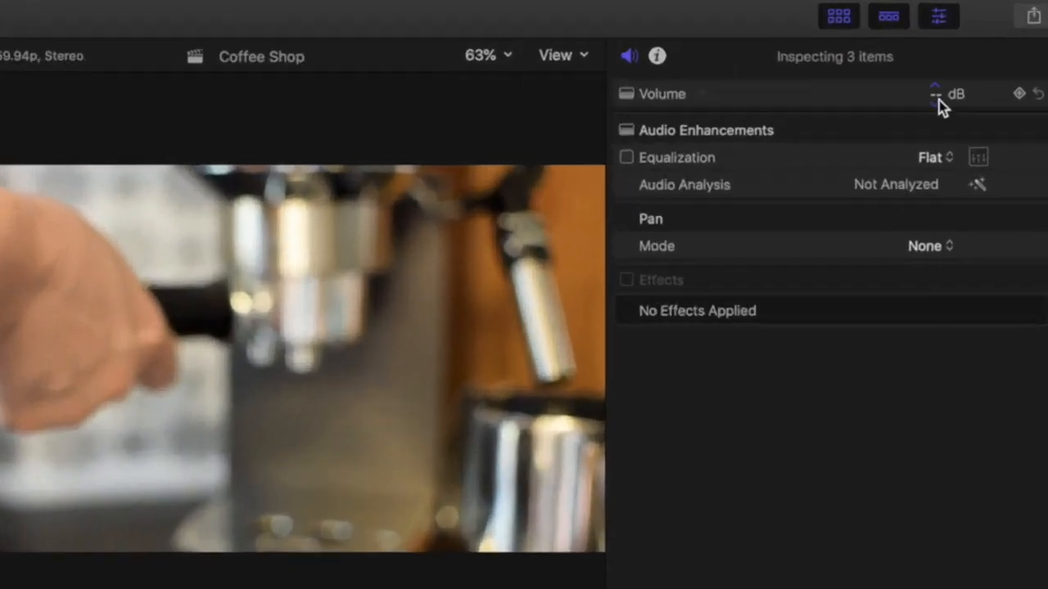
pyautogui.click(967, 55)
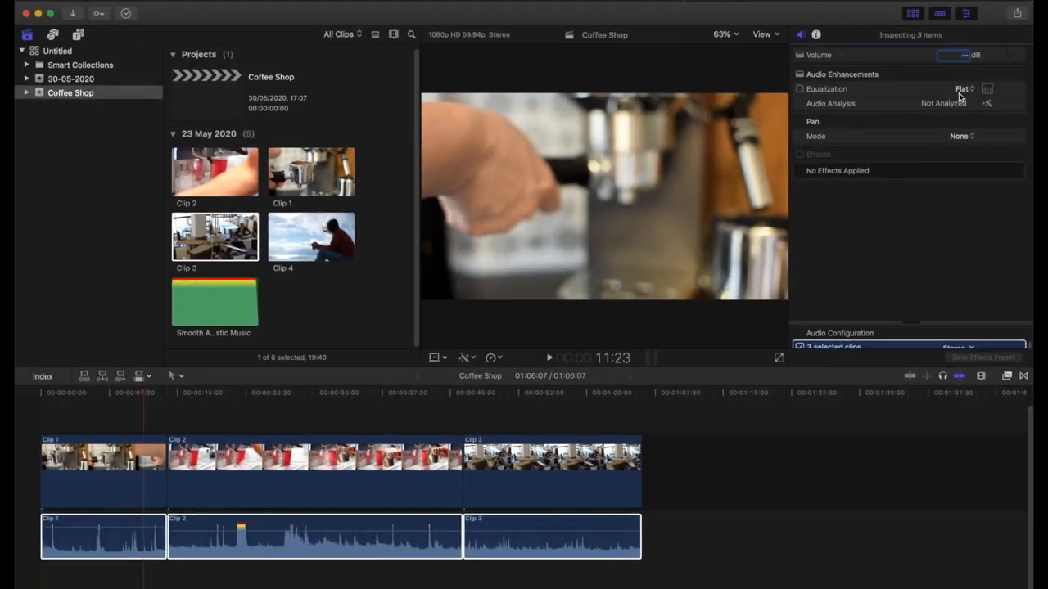
pyautogui.write('5')
pyautogui.press('Return')
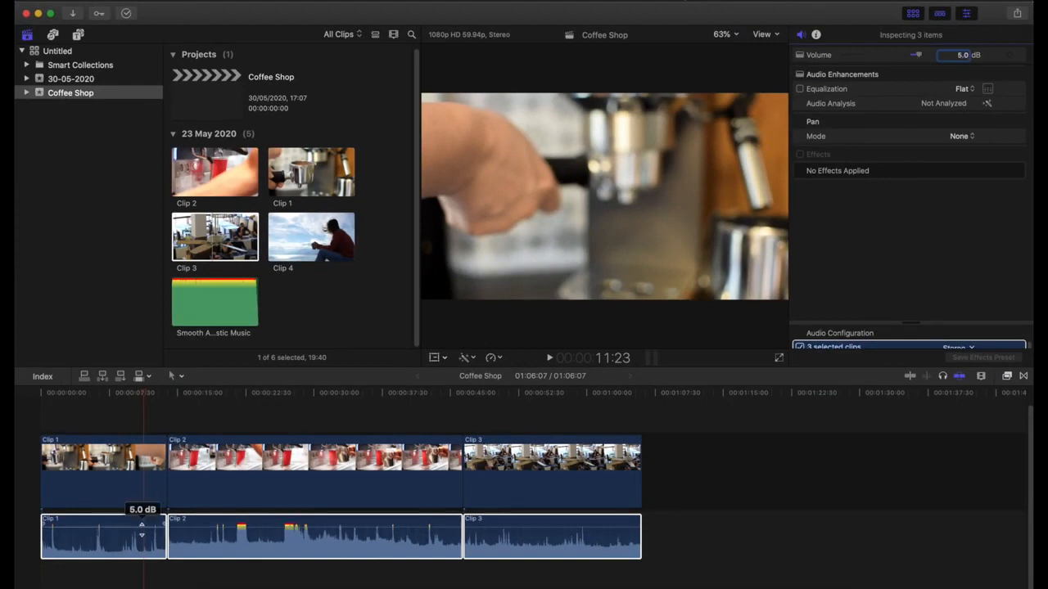
pyautogui.click(662, 538)
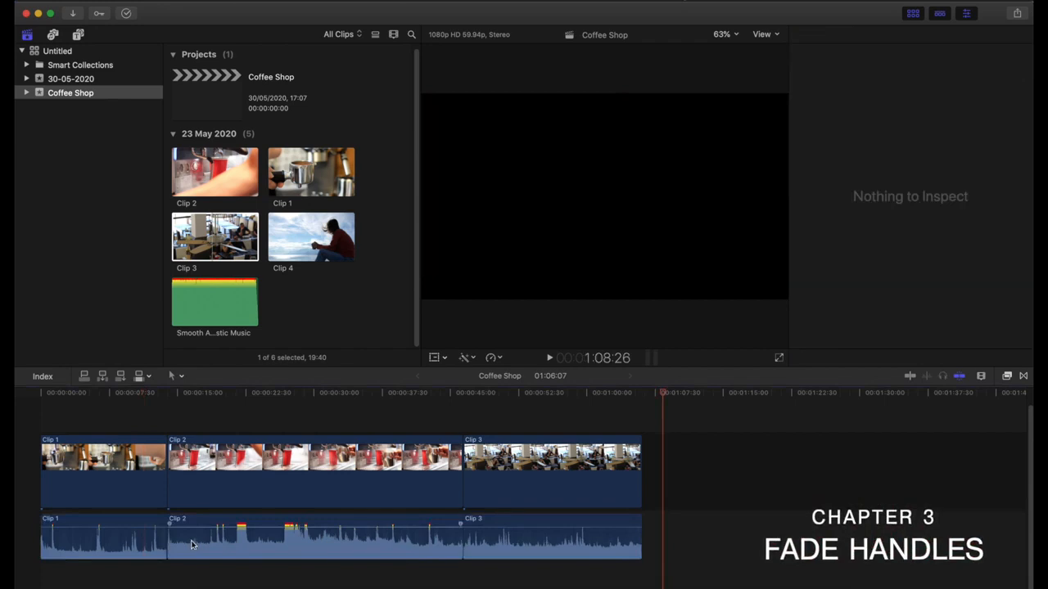
# - Add a fade in and a fade out of about 7 seconds each to Clip 2's detached audio
pyautogui.click(230, 540)
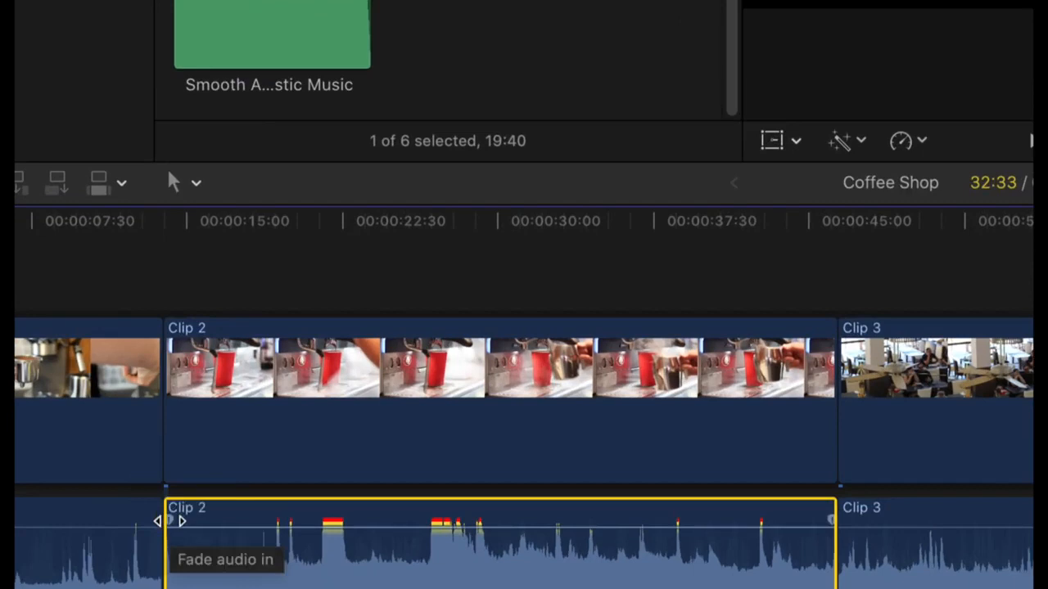
pyautogui.moveTo(169, 522); pyautogui.dragTo(317, 521)
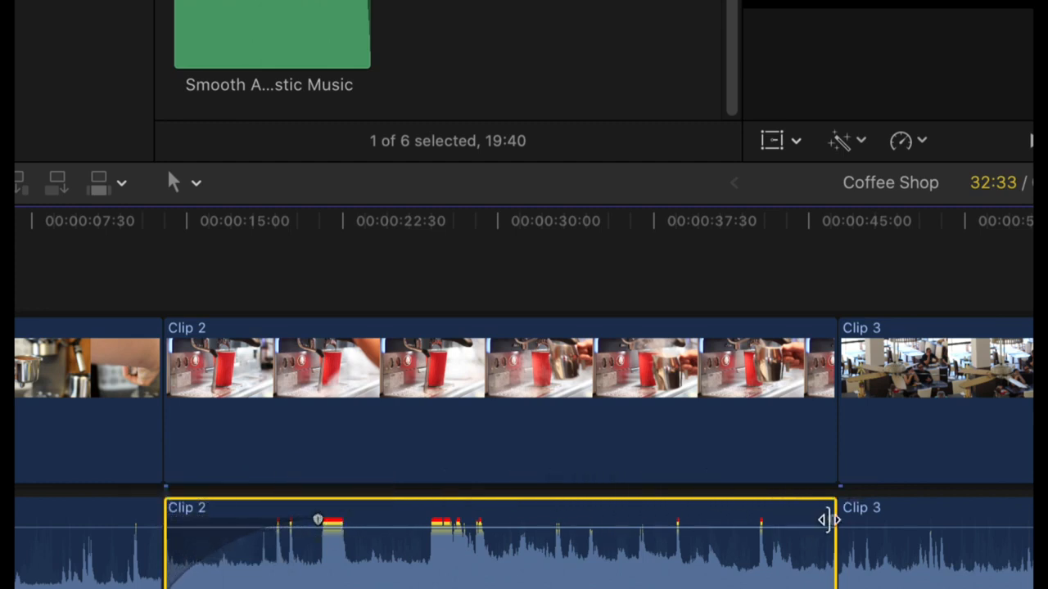
pyautogui.moveTo(825, 520); pyautogui.dragTo(679, 522)
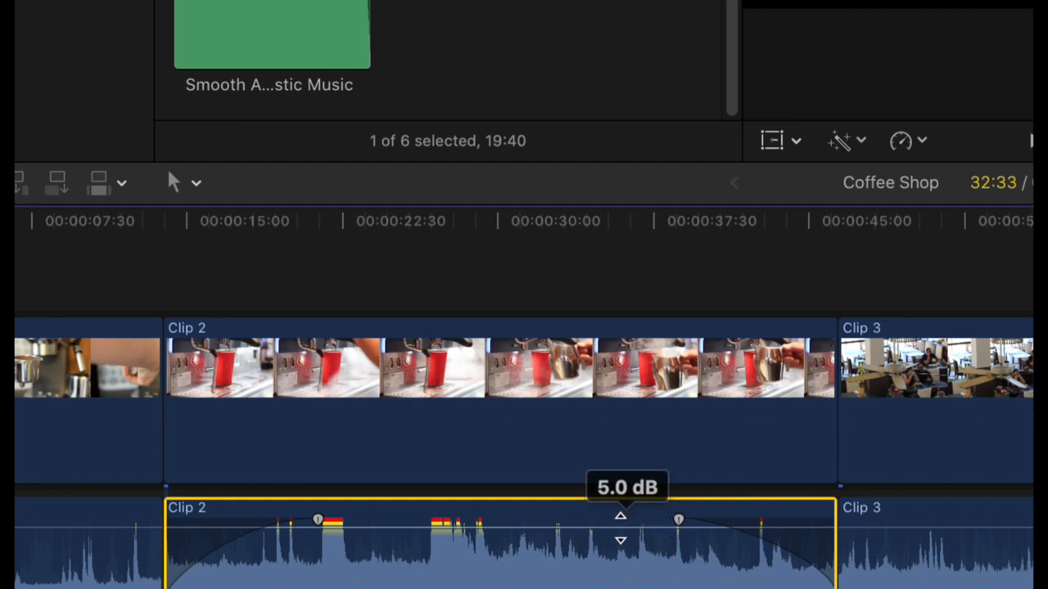
# - Lower Clip 2's detached audio to 0.0 dB and remove both of its fades
pyautogui.moveTo(543, 526); pyautogui.dragTo(540, 534)
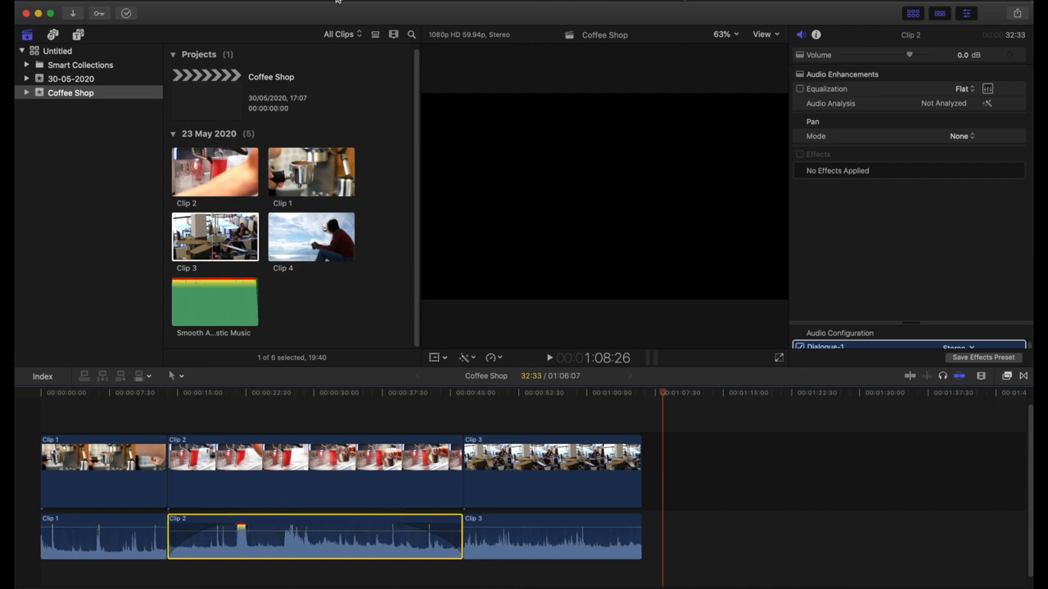
pyautogui.click(267, 1)
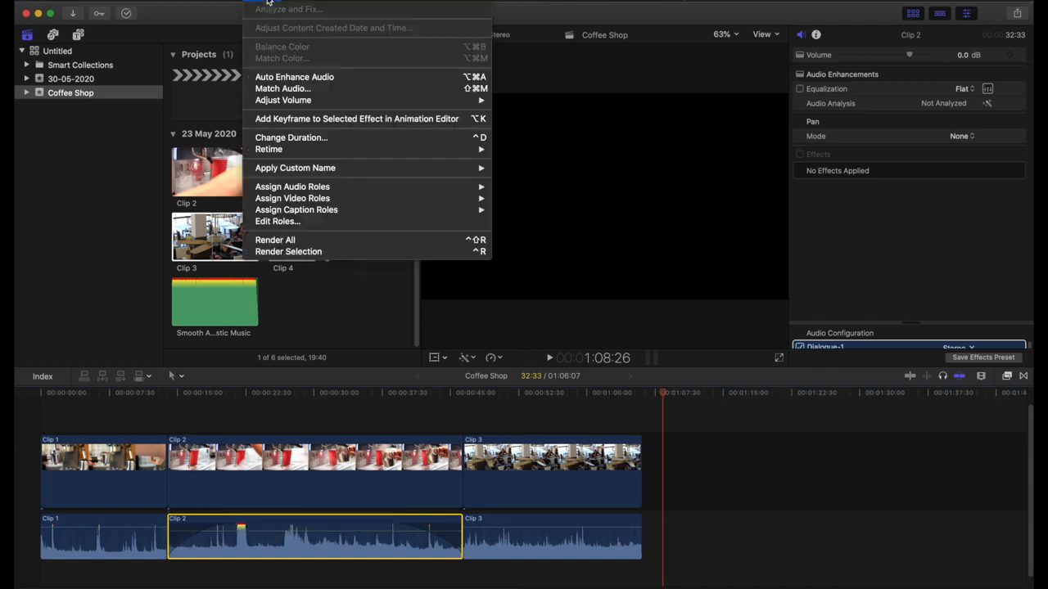
pyautogui.moveTo(329, 105)
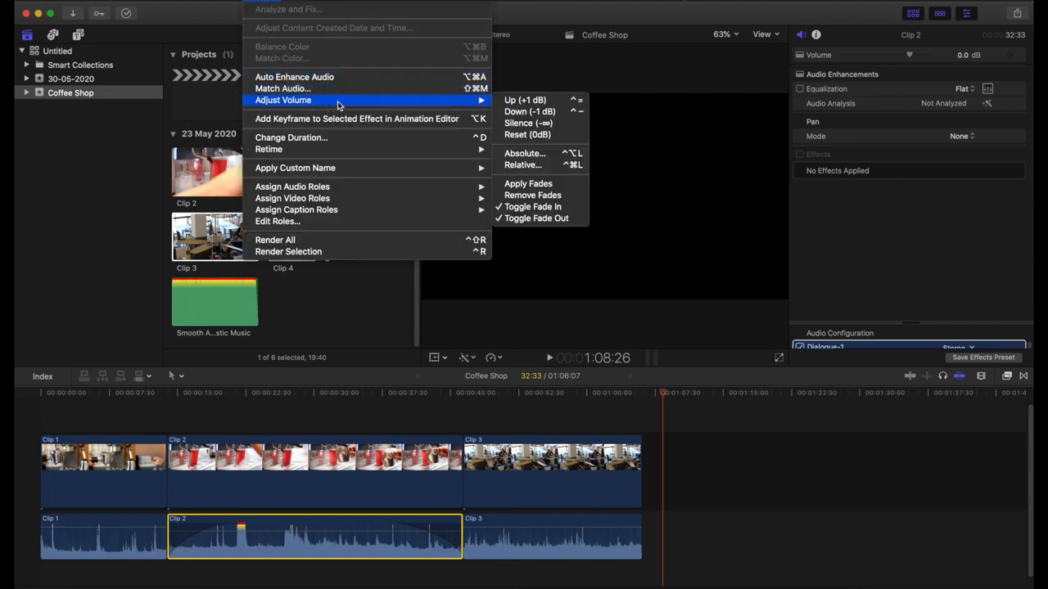
pyautogui.click(533, 195)
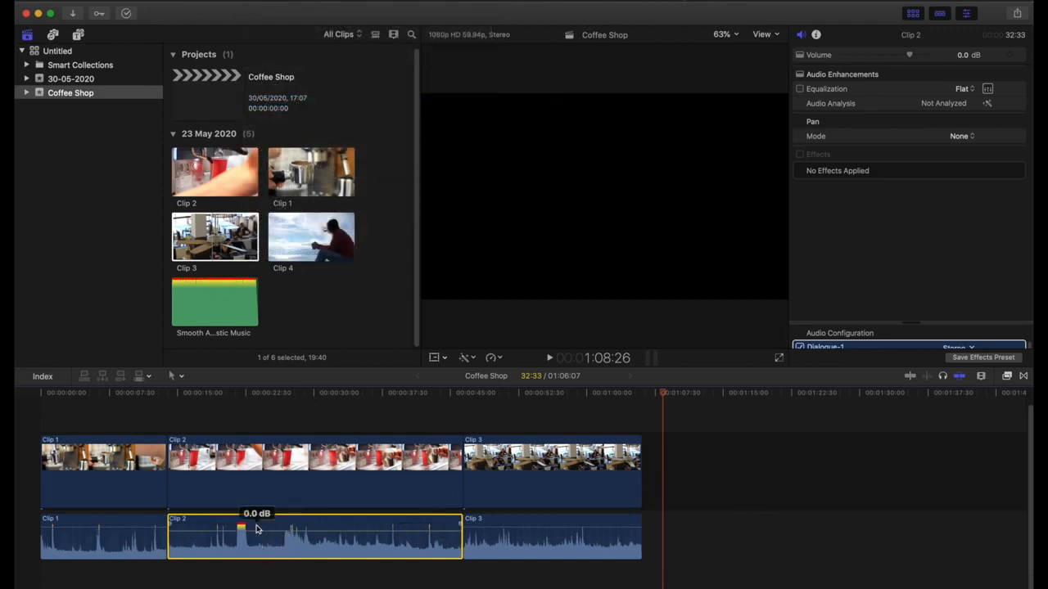
# - Toggle on the default fade in and fade out for Clip 2's detached audio
pyautogui.click(257, 2)
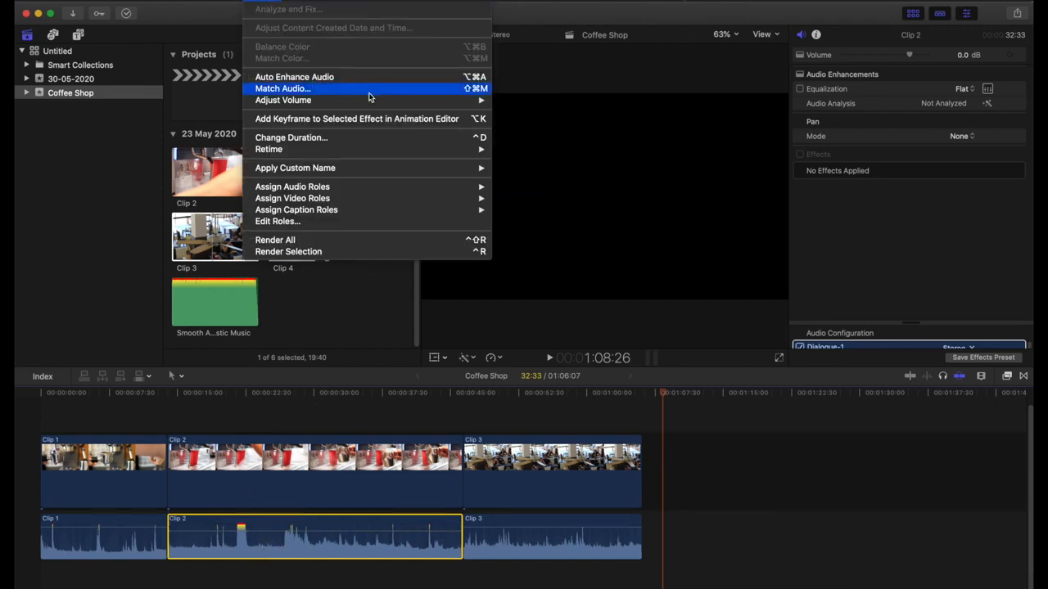
pyautogui.moveTo(386, 100)
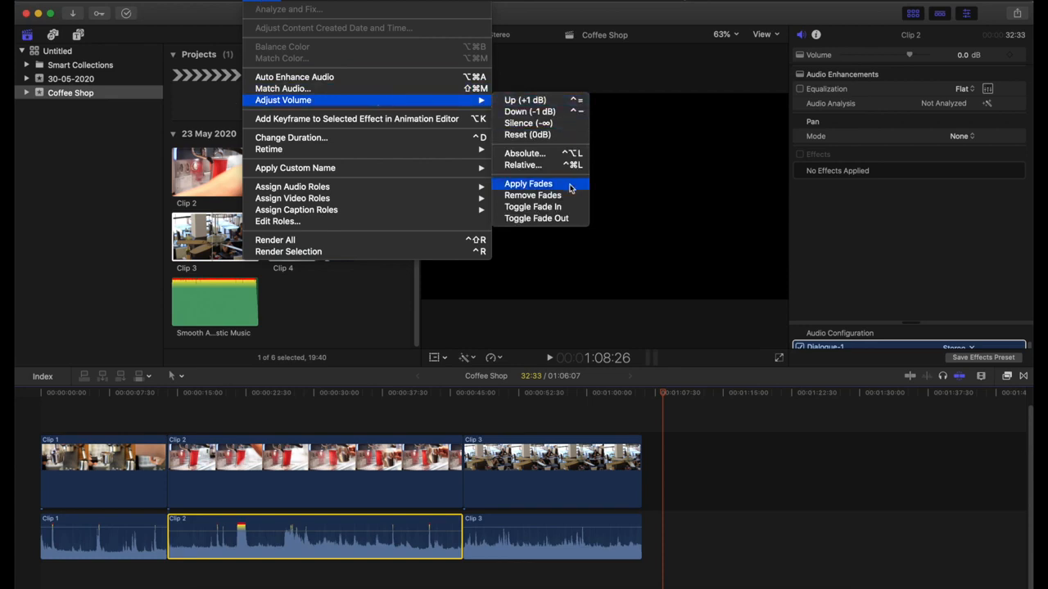
pyautogui.click(564, 211)
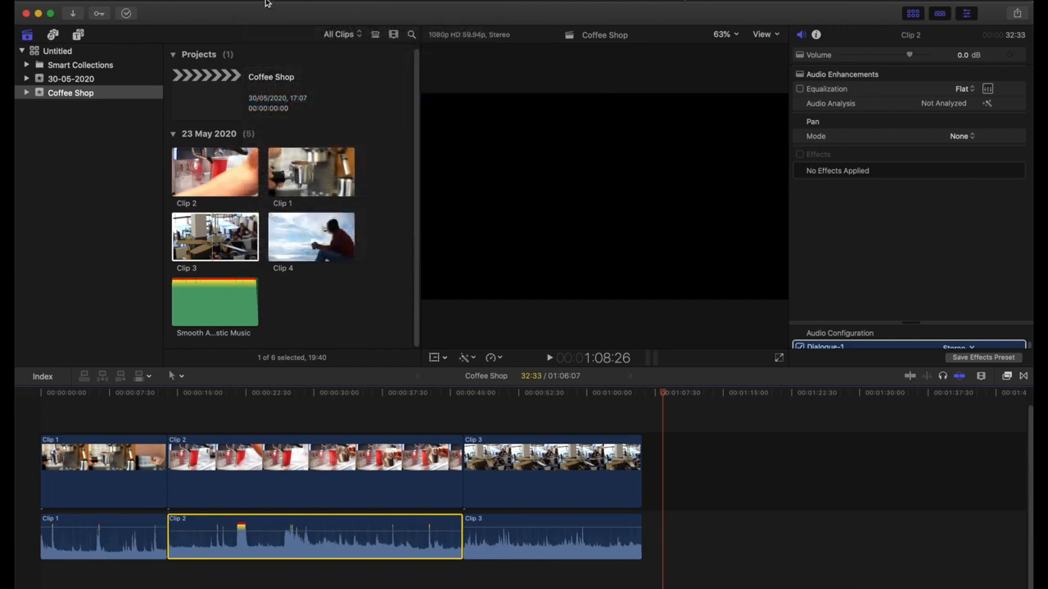
pyautogui.click(264, 3)
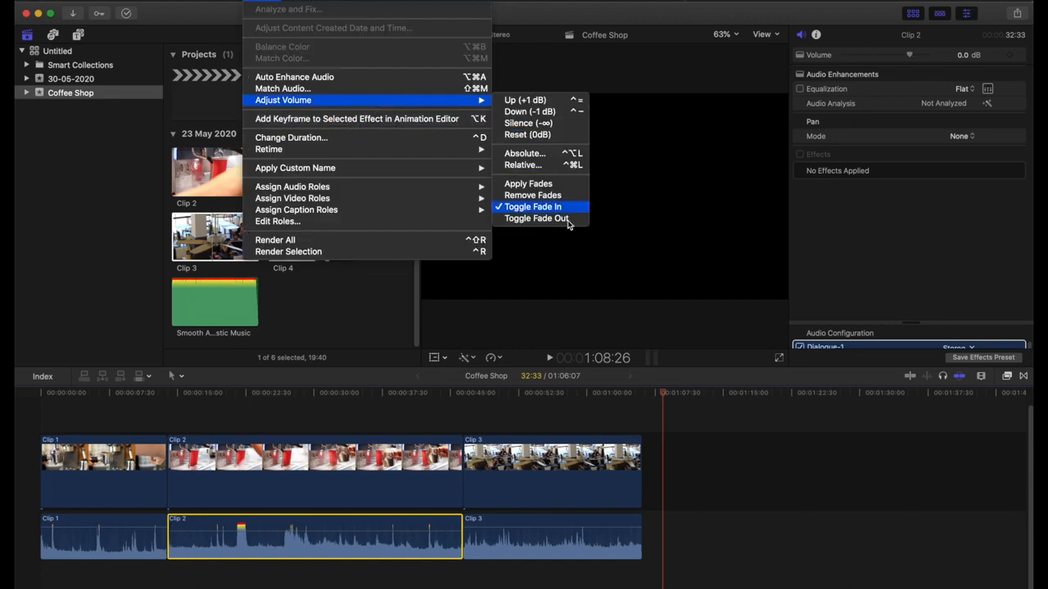
pyautogui.click(563, 219)
pyautogui.moveTo(465, 525)
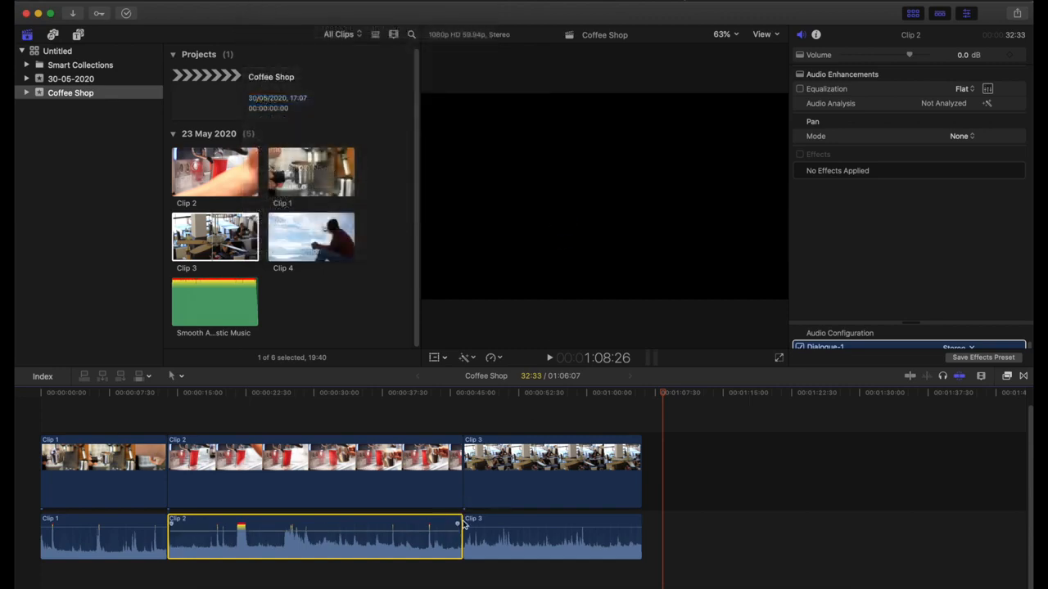
pyautogui.moveTo(456, 524); pyautogui.dragTo(452, 526)
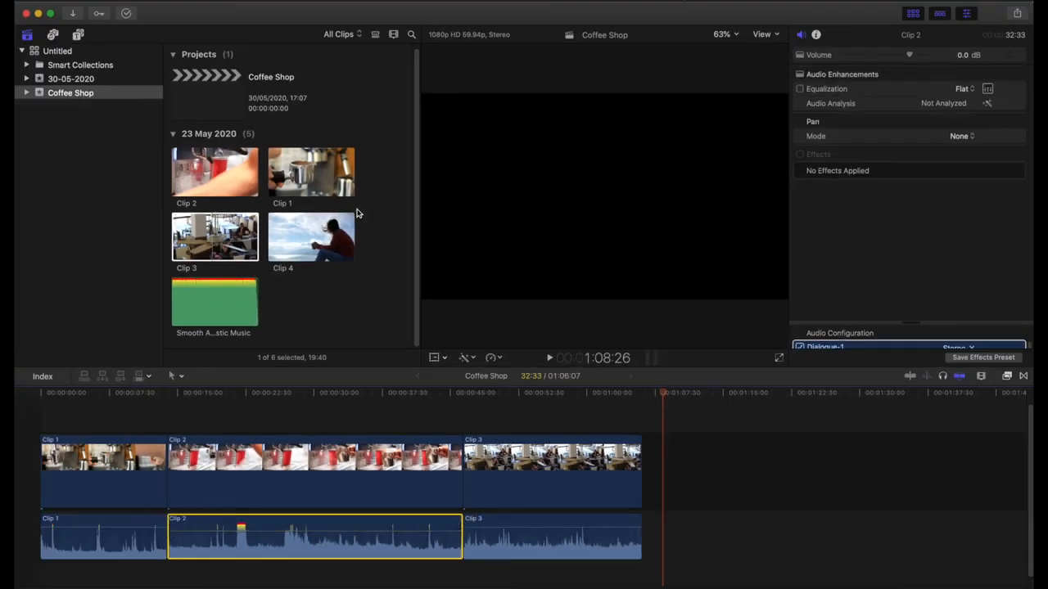
pyautogui.click(258, 1)
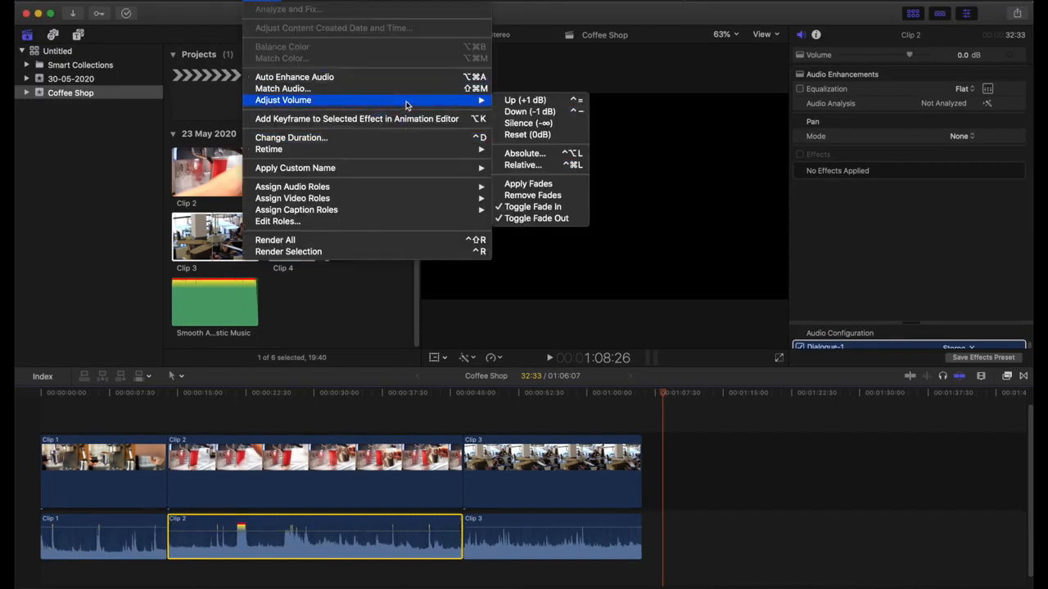
pyautogui.click(320, 5)
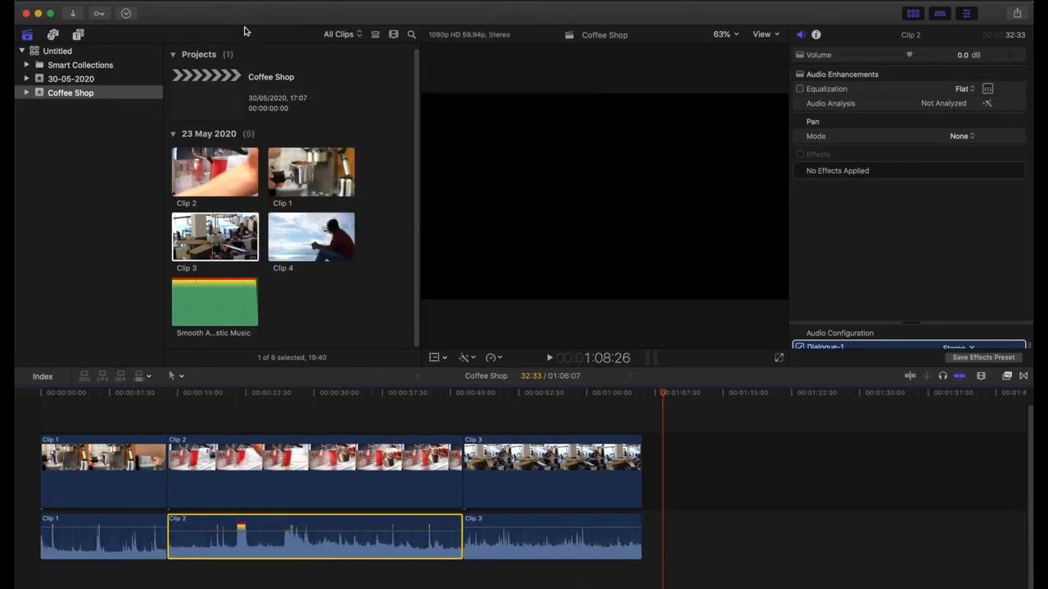
# - Apply fades to both ends of Clip 2's detached audio and remove both of them again
pyautogui.click(264, 3)
pyautogui.moveTo(458, 100)
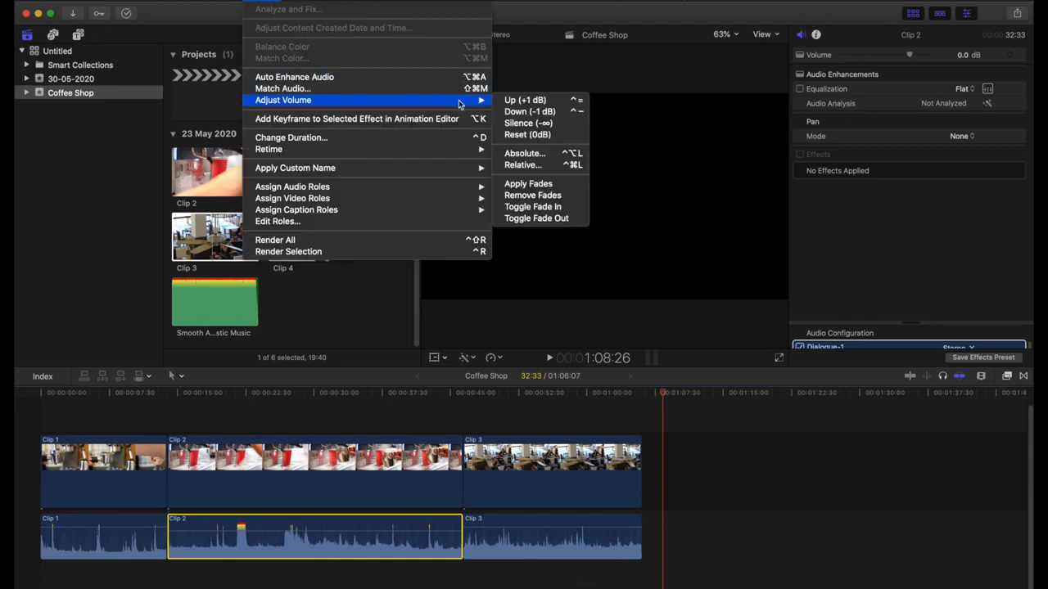
pyautogui.click(540, 185)
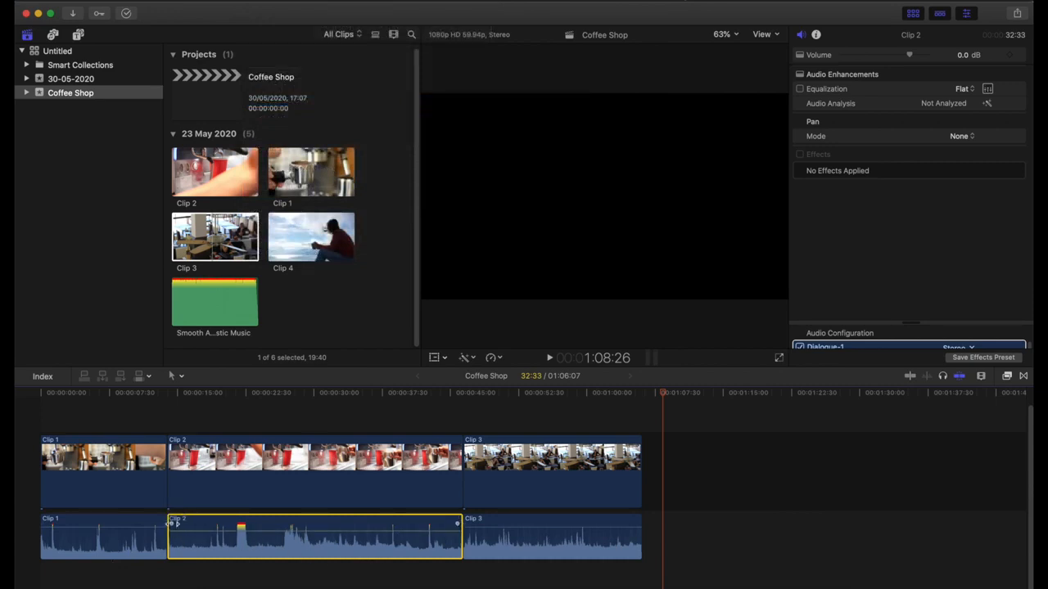
pyautogui.click(265, 5)
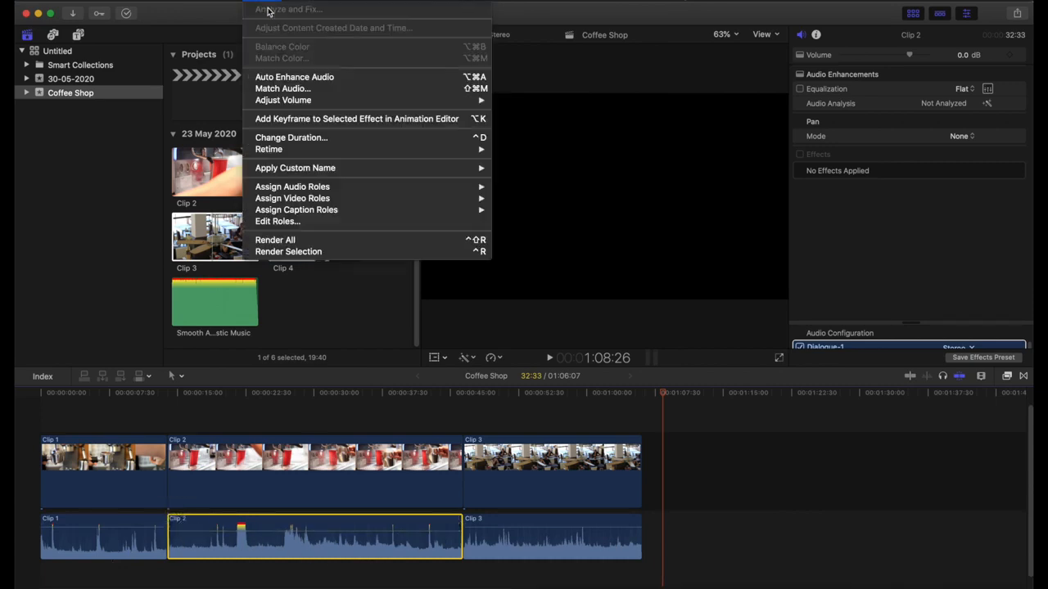
pyautogui.moveTo(342, 103)
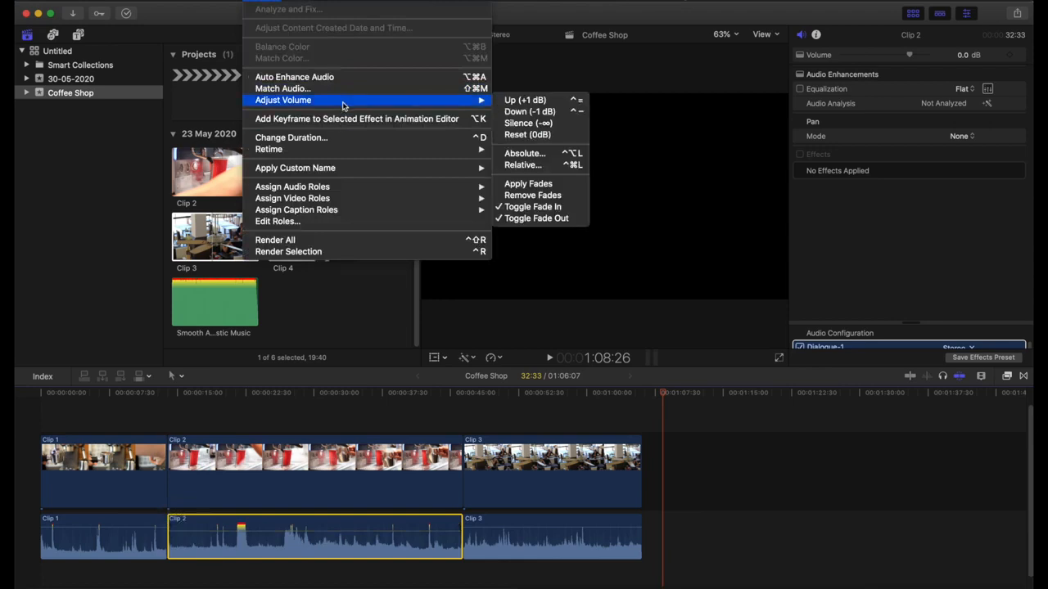
pyautogui.click(542, 196)
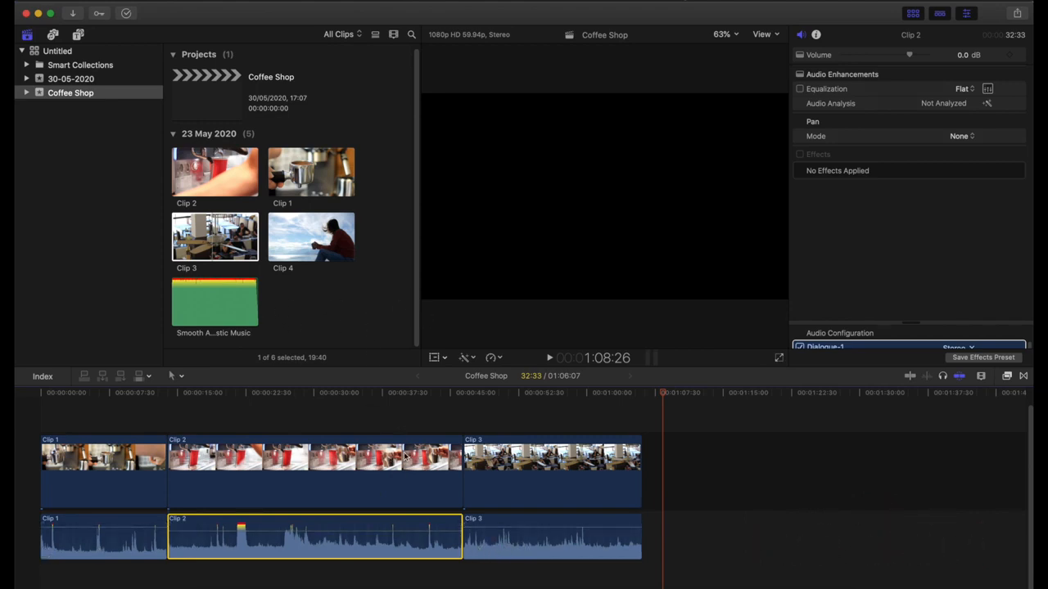
# - Add the Smooth Acoustic Music track to the timeline beneath the detached audio, starting at the beginning of the project
pyautogui.click(203, 284)
pyautogui.moveTo(203, 284); pyautogui.dragTo(42, 575)
pyautogui.scroll(-4, 226, 527)
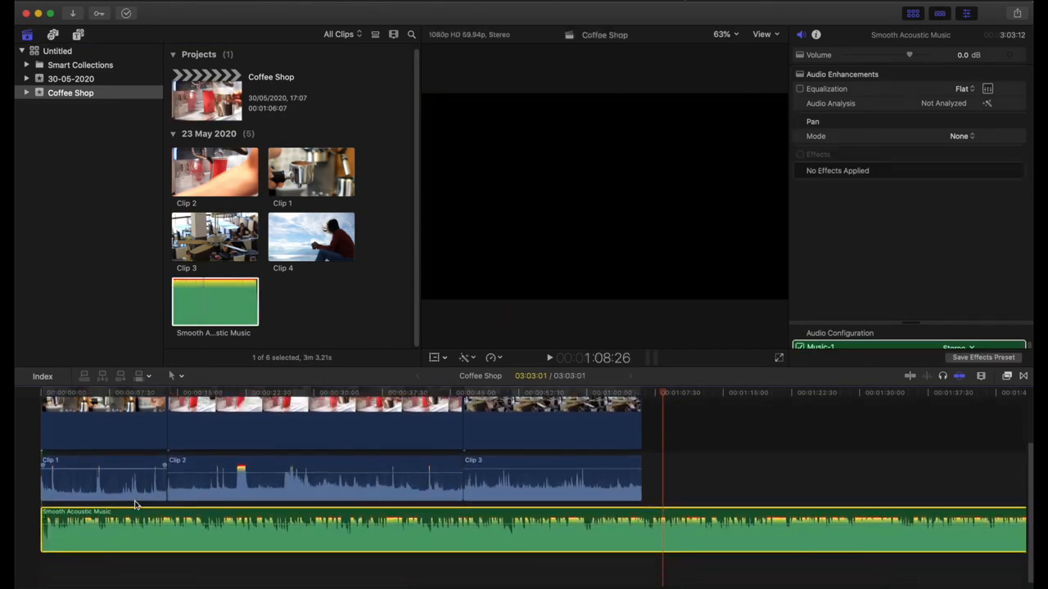
pyautogui.scroll(-1, 113, 501)
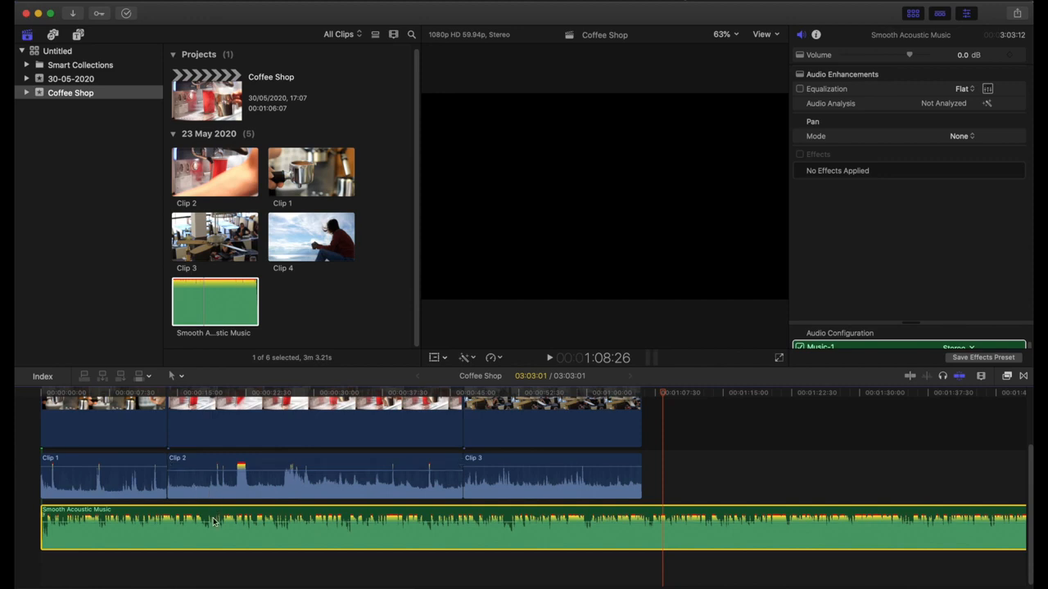
# - Lower the volume of the Smooth Acoustic Music track to -5.0 dB in the timeline
pyautogui.moveTo(215, 521)
pyautogui.moveTo(215, 521); pyautogui.dragTo(215, 529)
pyautogui.moveTo(106, 524)
pyautogui.moveTo(103, 526)
pyautogui.mouseDown()
pyautogui.moveTo(103, 537)
pyautogui.moveTo(104, 526)
pyautogui.mouseUp()
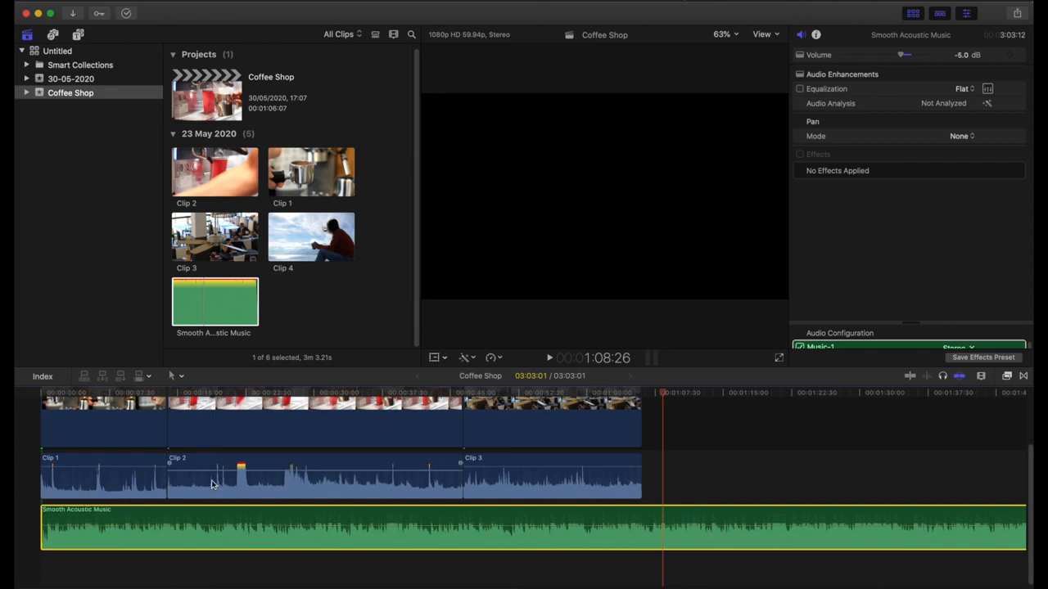
# - Lower the detached audio of Clip 2, Clip 1 and Clip 3 individually beneath the music, with Clip 1 at about -13 dB
pyautogui.moveTo(207, 470); pyautogui.dragTo(206, 488)
pyautogui.moveTo(153, 469); pyautogui.dragTo(145, 482)
pyautogui.moveTo(531, 467); pyautogui.dragTo(527, 481)
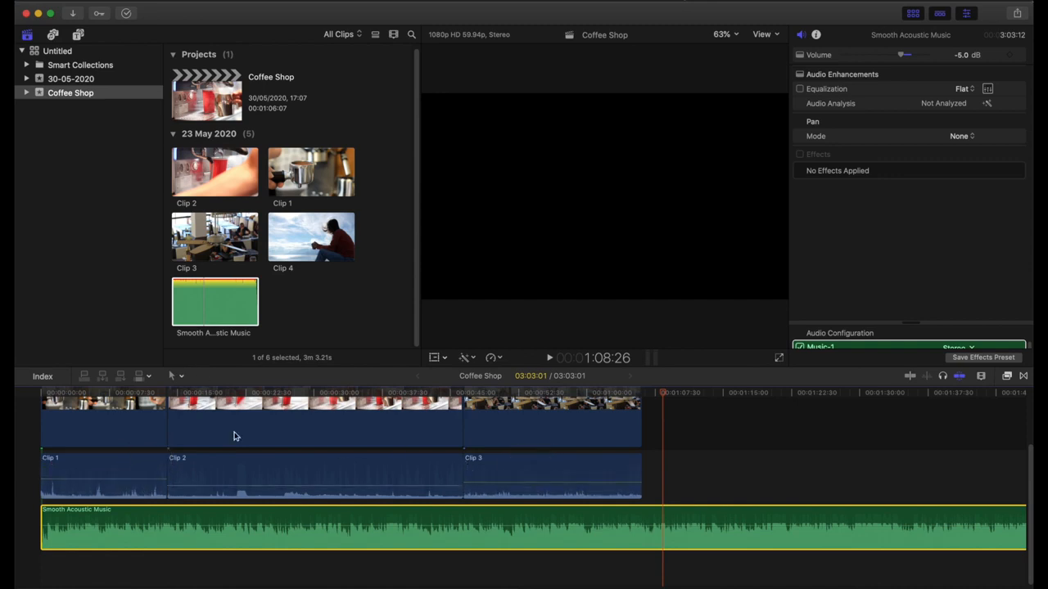
# - Play the project from about 1 second to hear how Clip 1's audio blends with the music
pyautogui.scroll(3, 238, 442)
pyautogui.moveTo(72, 395); pyautogui.dragTo(56, 396)
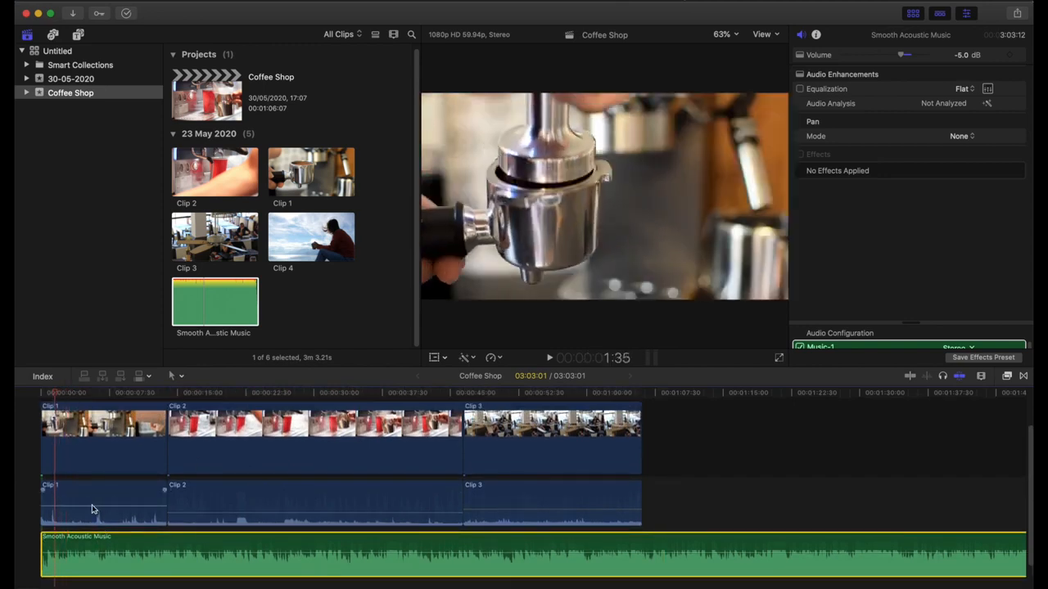
pyautogui.moveTo(55, 394); pyautogui.dragTo(52, 394)
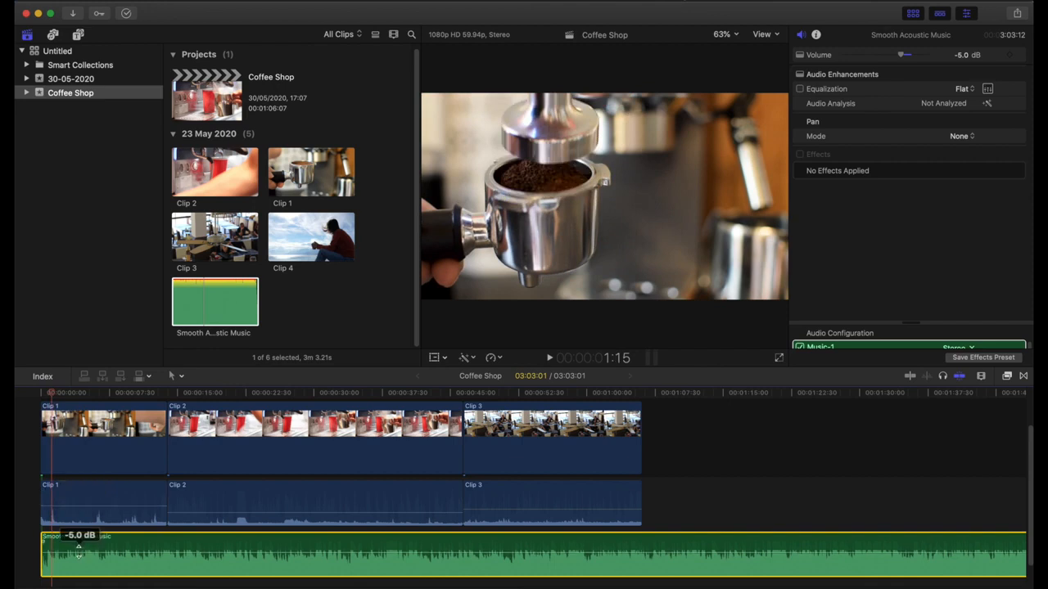
pyautogui.press('space')
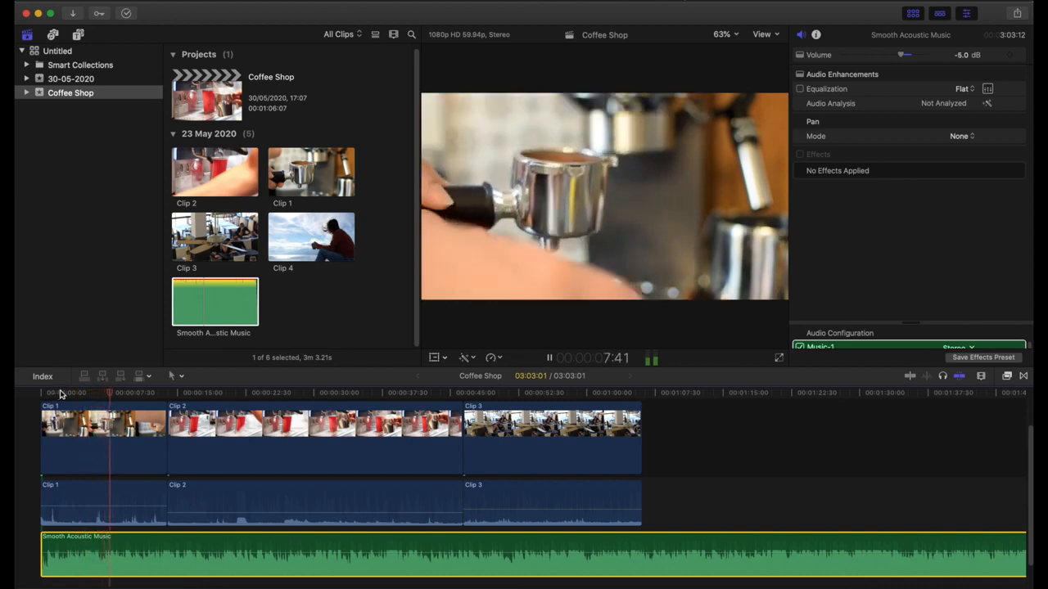
pyautogui.press('space')
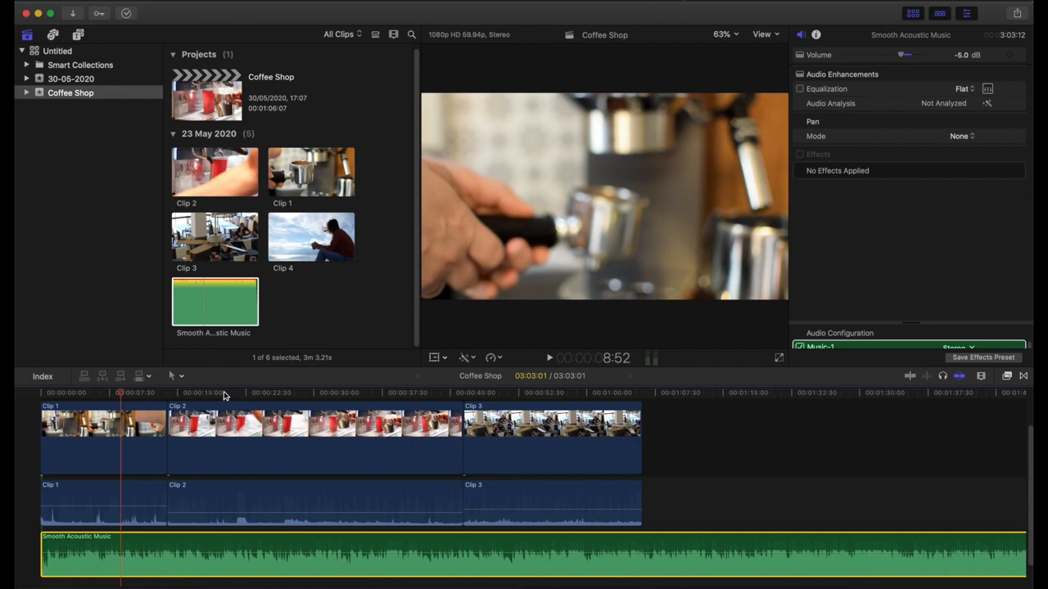
# - Raise Clip 2's detached audio to -13.0 dB and play its section from about 19 seconds to check the mix
pyautogui.click(225, 393)
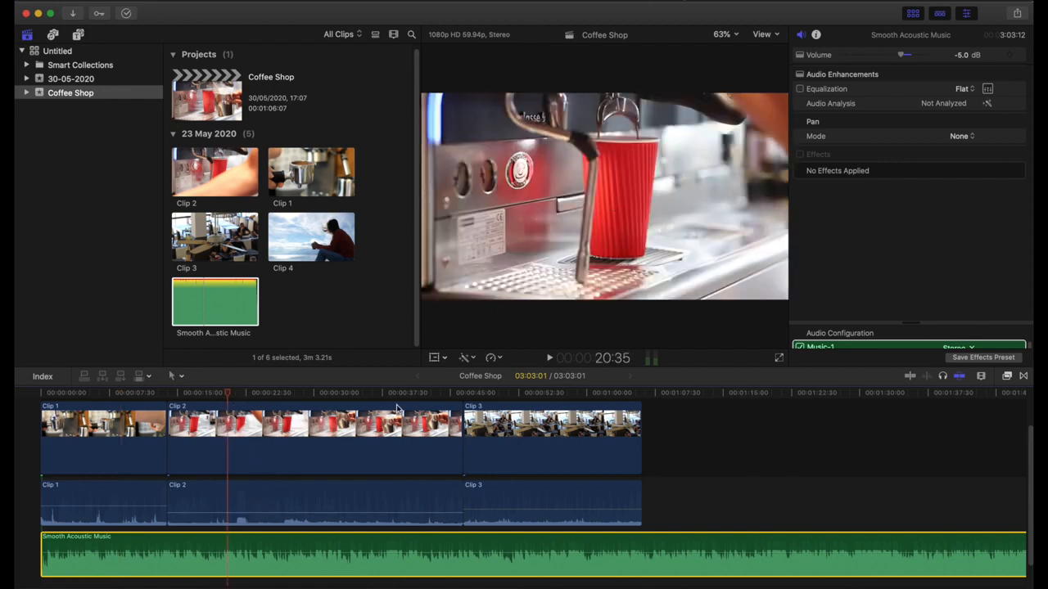
pyautogui.moveTo(239, 514); pyautogui.dragTo(242, 510)
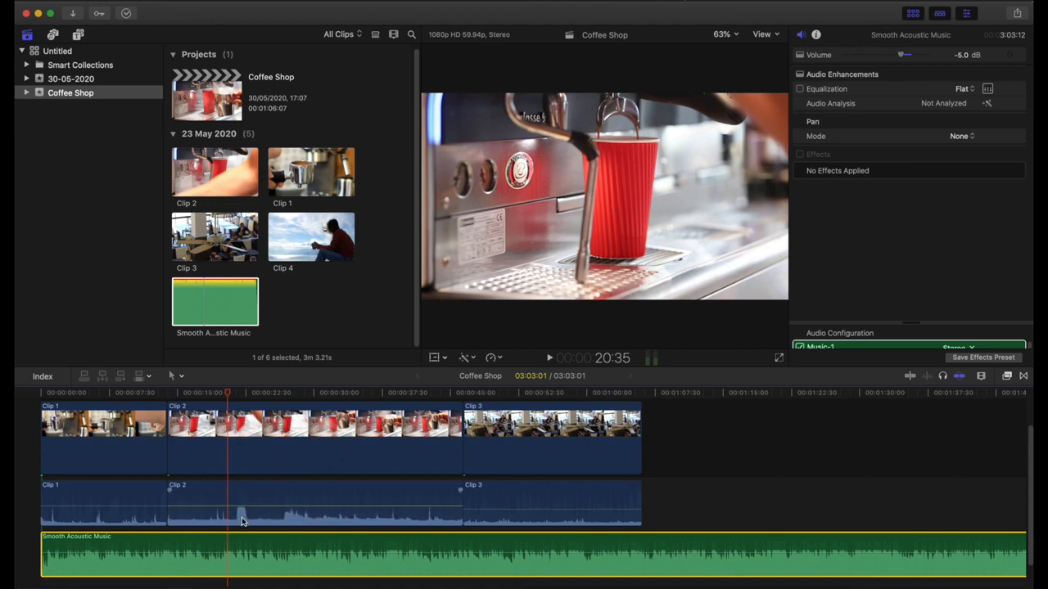
pyautogui.click(213, 396)
pyautogui.press('space')
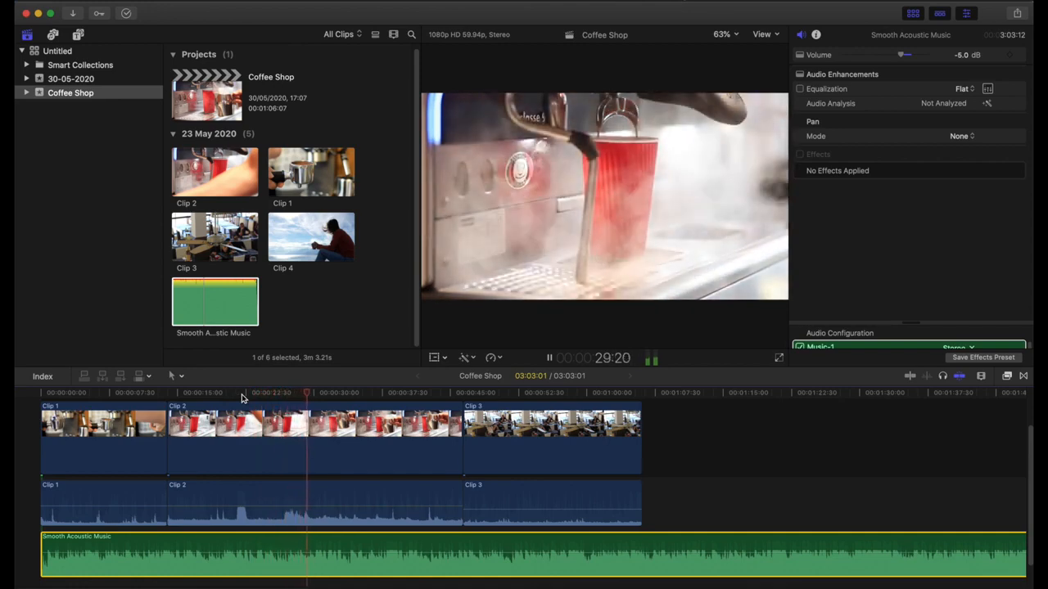
pyautogui.press('space')
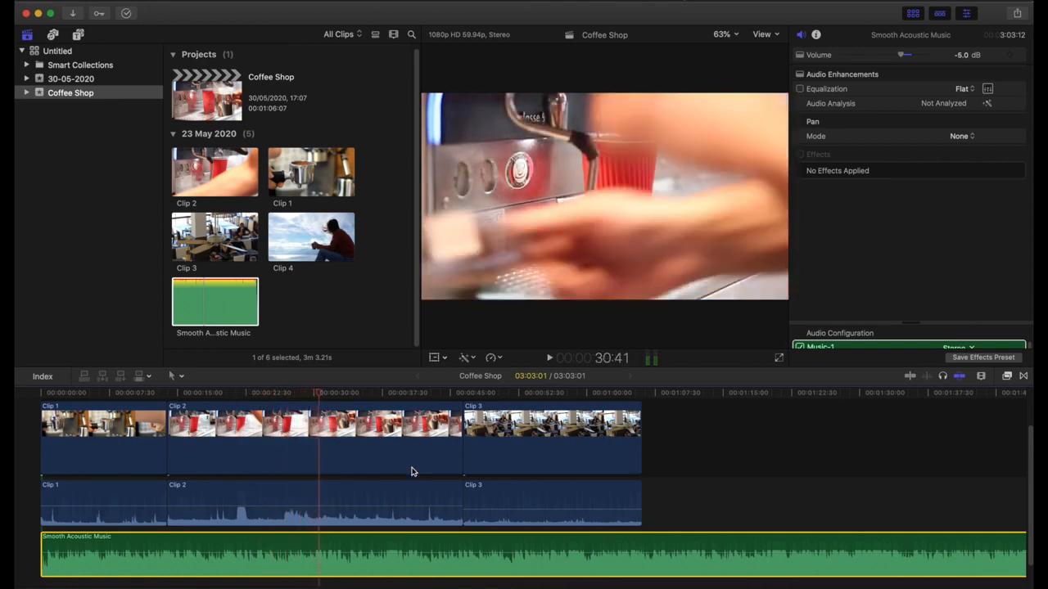
pyautogui.moveTo(285, 508); pyautogui.dragTo(284, 508)
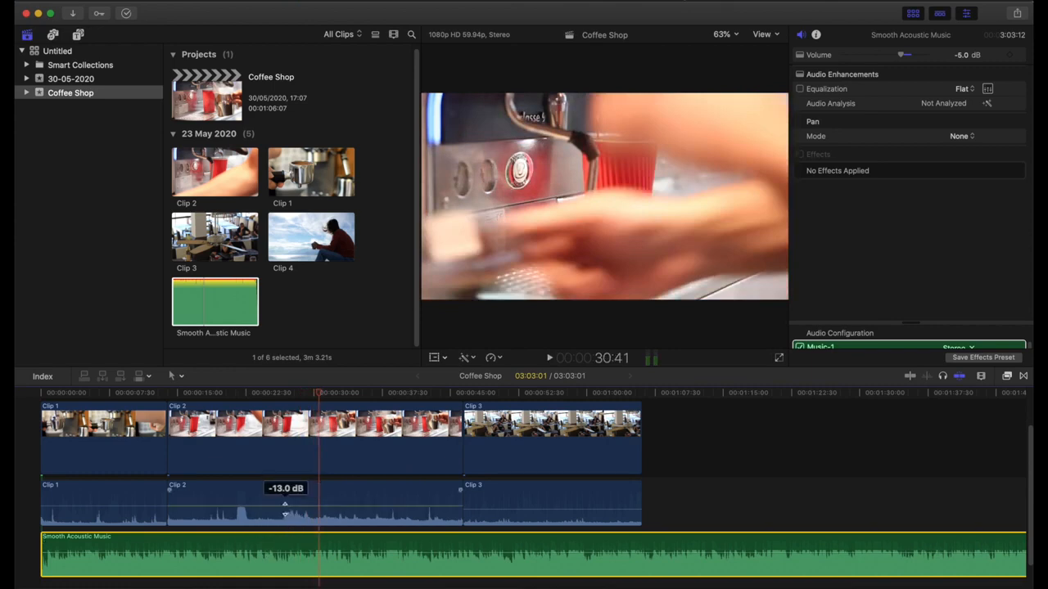
pyautogui.moveTo(284, 505); pyautogui.dragTo(277, 497)
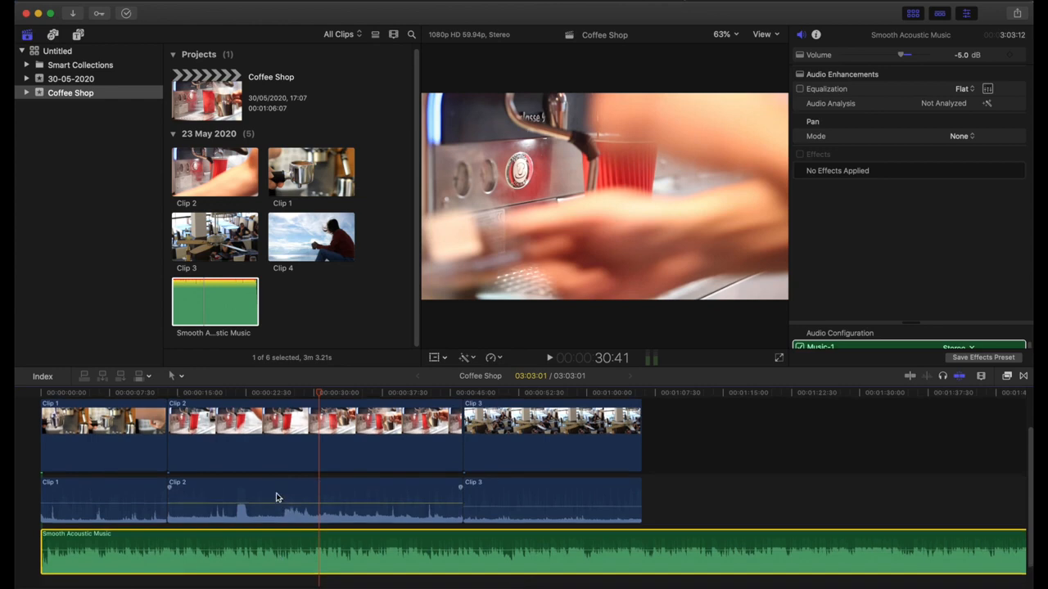
# - Raise the volume of Clip 1's detached audio to above -1 dB
pyautogui.scroll(-3, 304, 503)
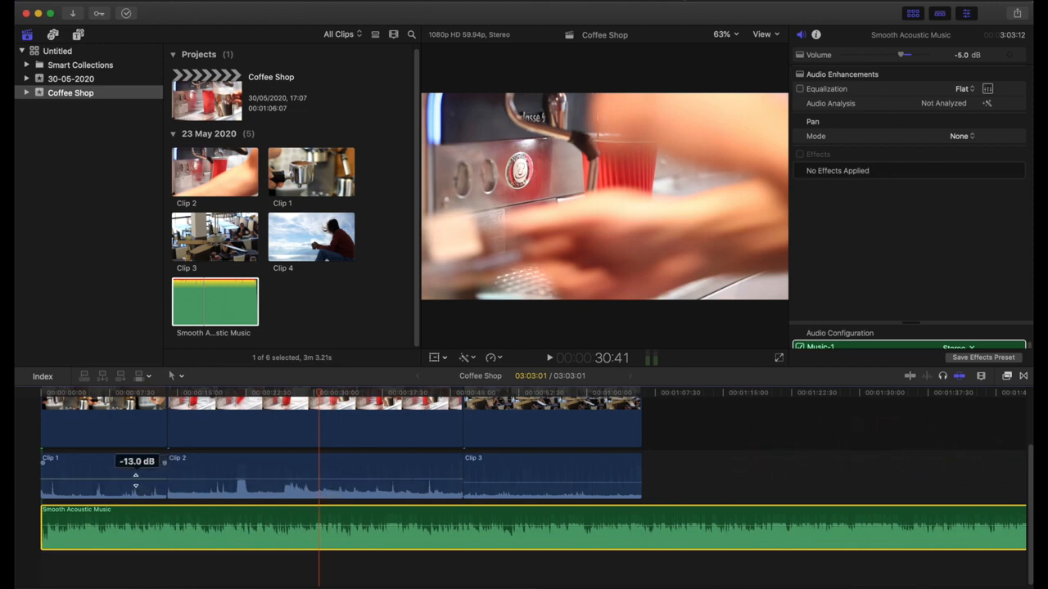
pyautogui.moveTo(135, 479); pyautogui.dragTo(137, 472)
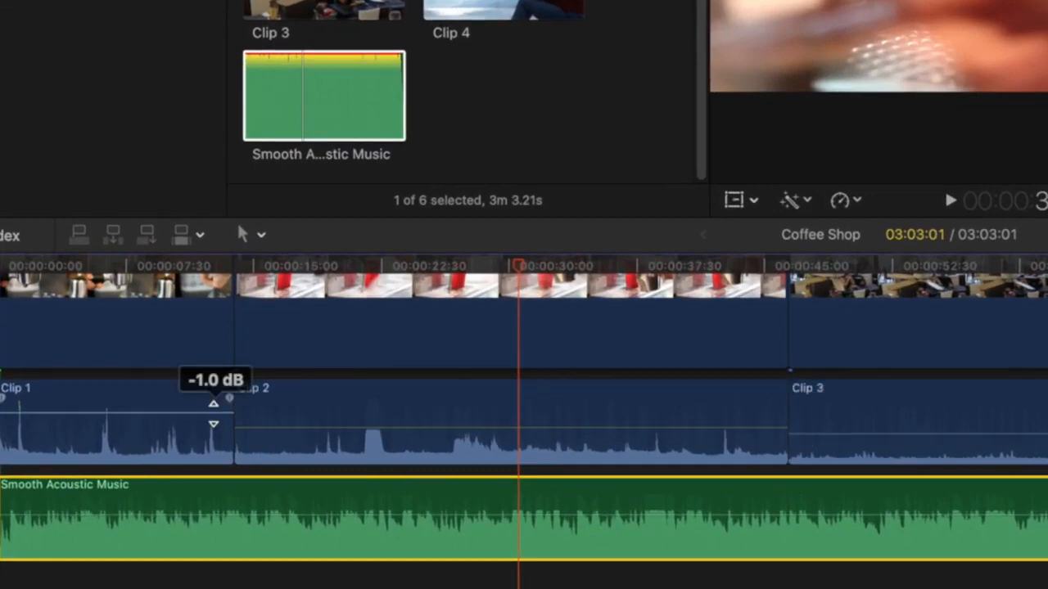
pyautogui.moveTo(178, 415); pyautogui.dragTo(182, 404)
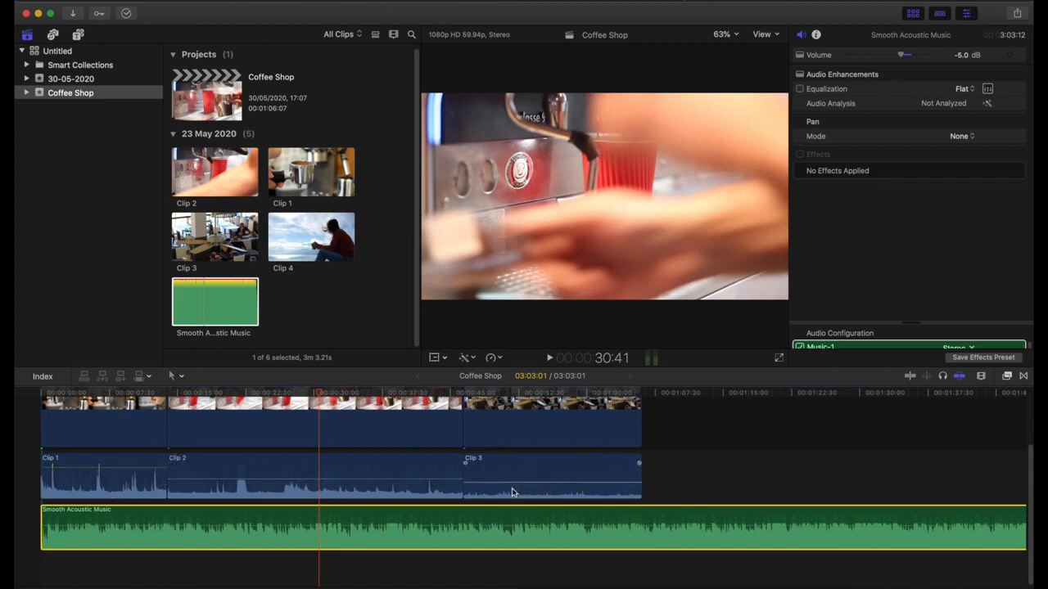
# - Select all three detached audio clips and lower their volume by 2 dB with a relative adjustment
pyautogui.moveTo(659, 472); pyautogui.dragTo(106, 495)
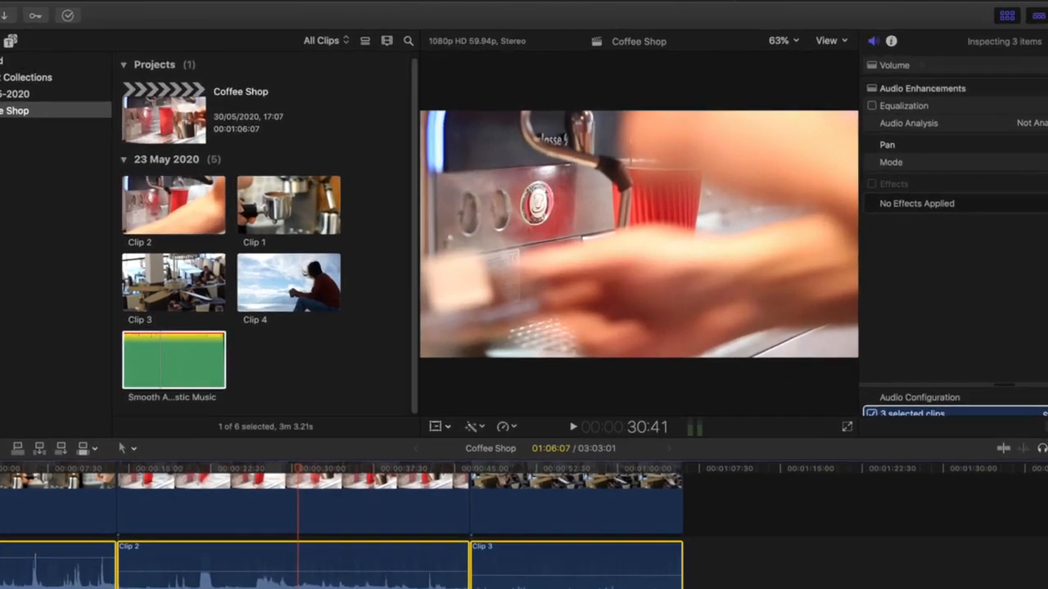
pyautogui.click(261, 3)
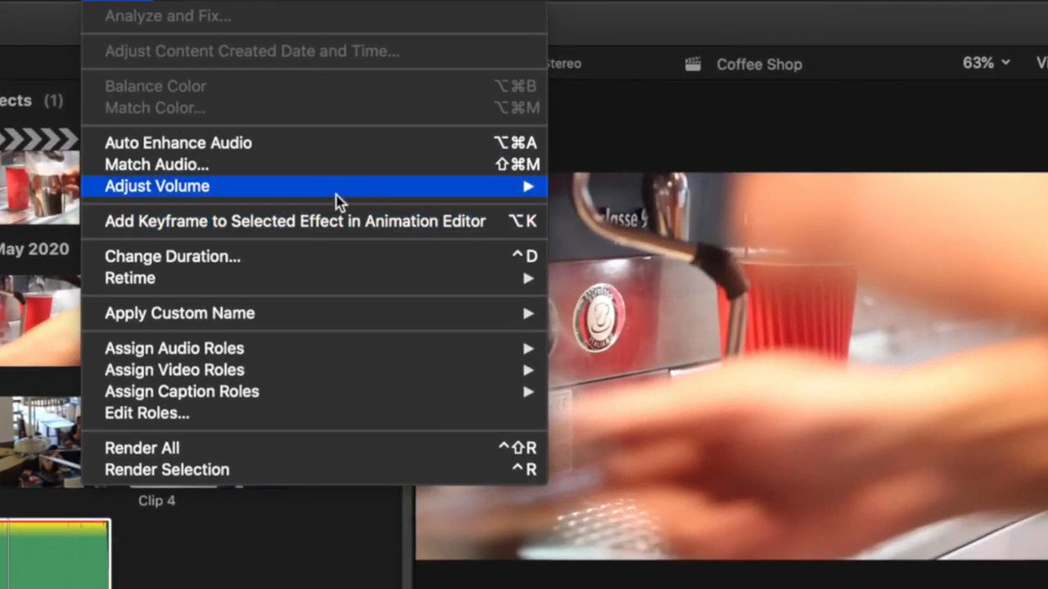
pyautogui.moveTo(336, 193)
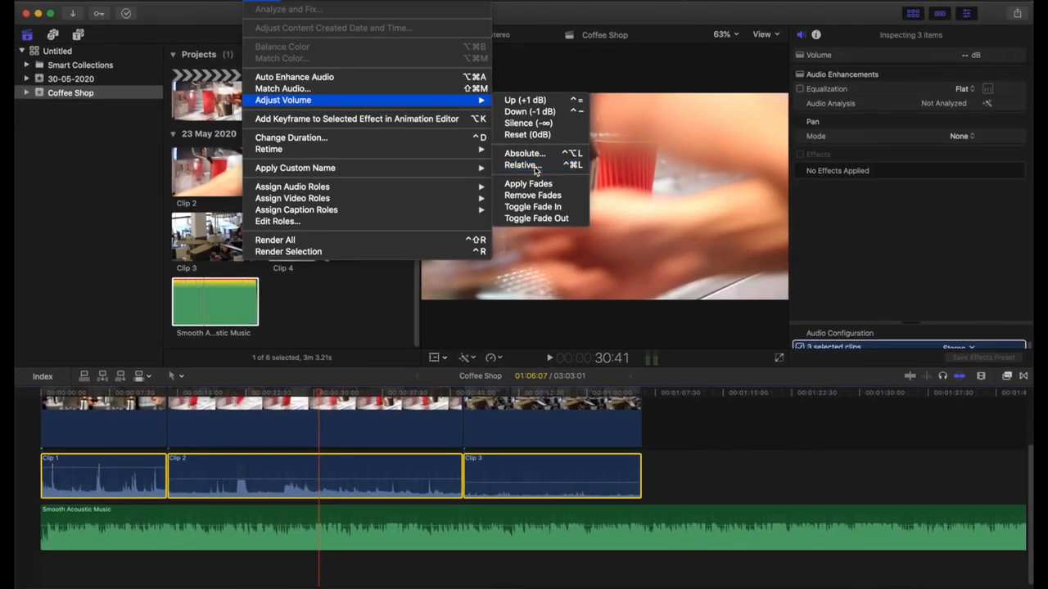
pyautogui.click(619, 306)
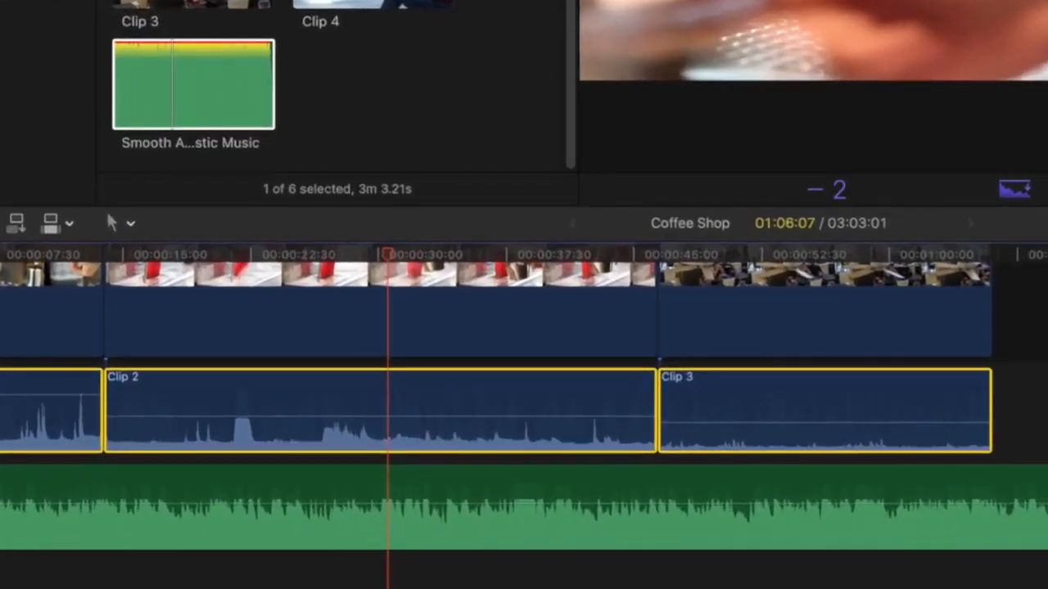
pyautogui.press('Return')
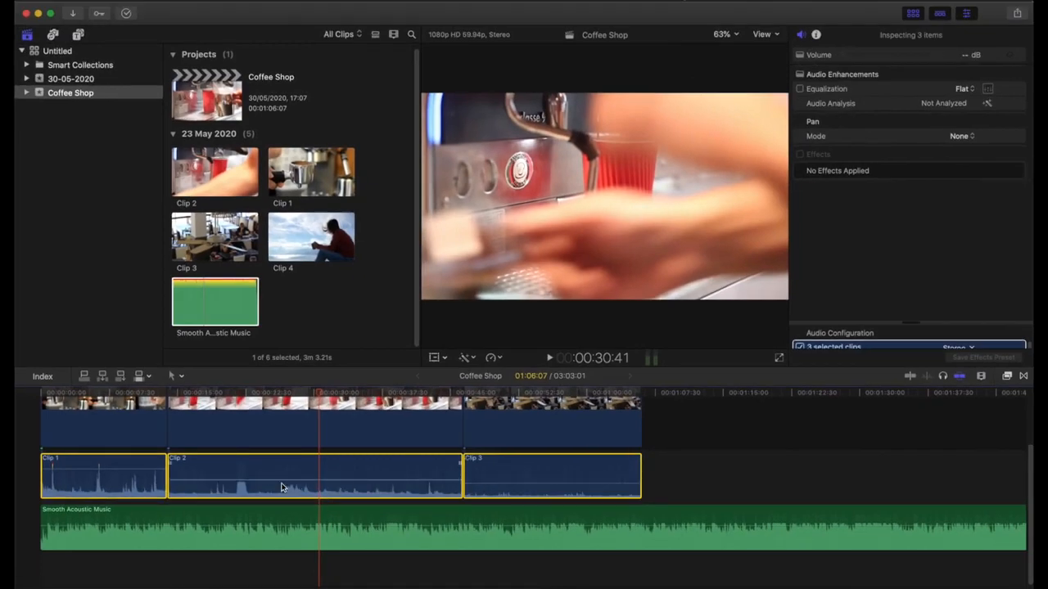
# - Lower the three selected audio clips further with another relative volume adjustment
pyautogui.moveTo(302, 480)
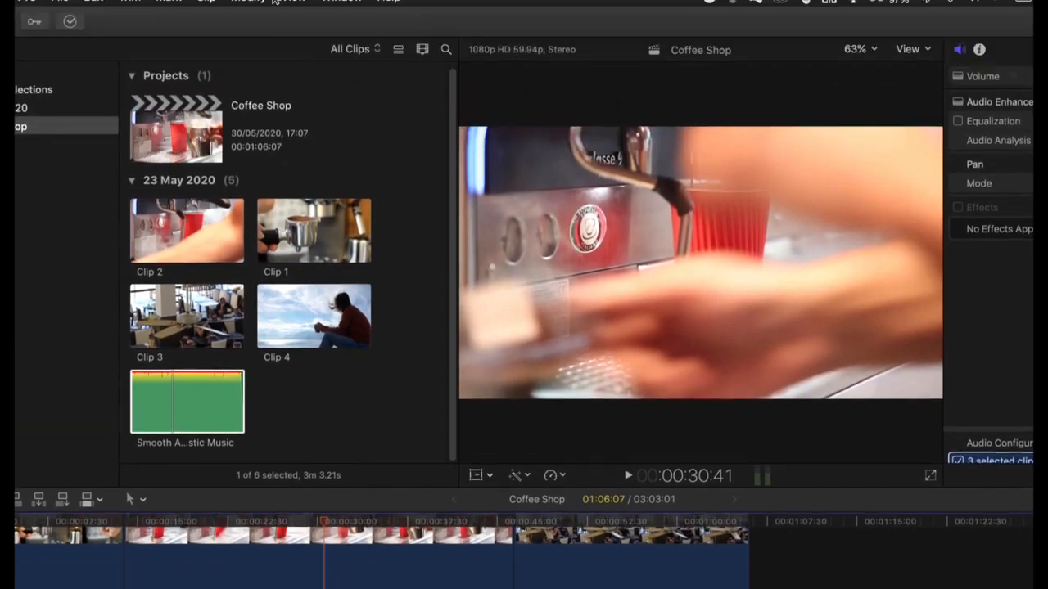
pyautogui.click(256, 4)
pyautogui.moveTo(364, 143)
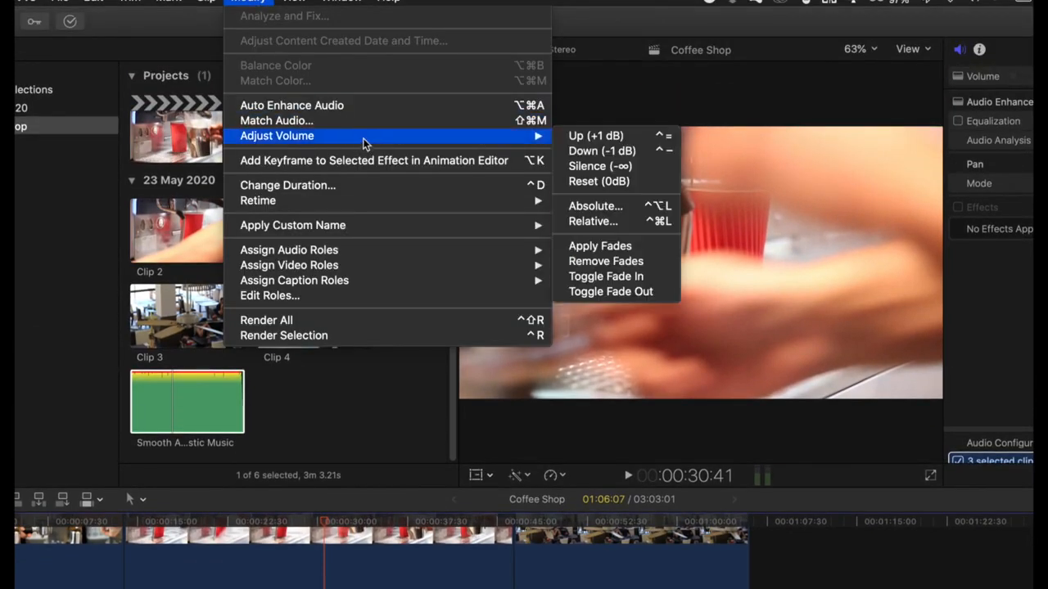
pyautogui.click(603, 222)
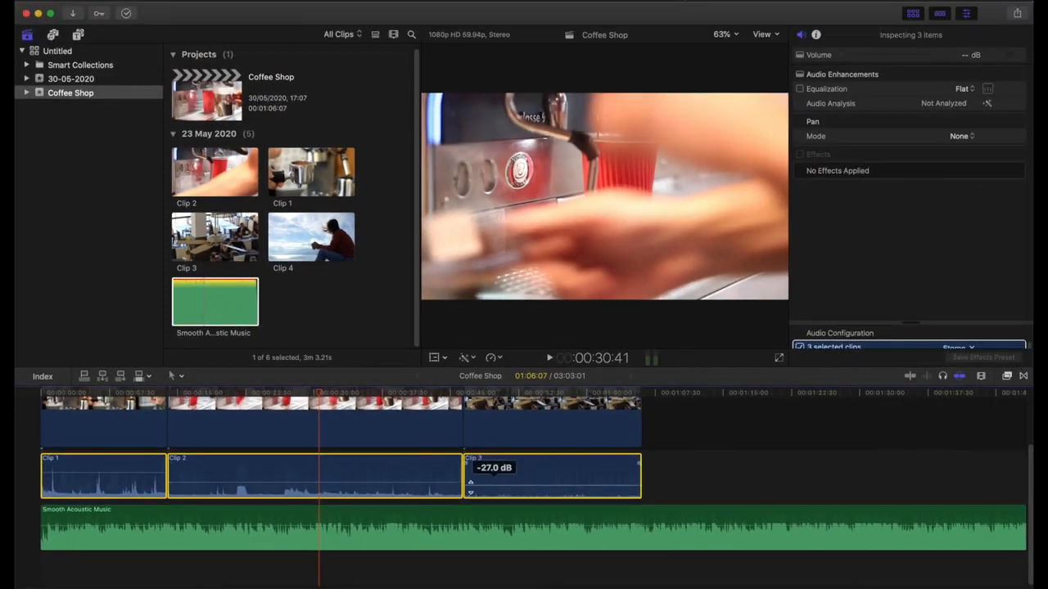
# - Set the three selected audio clips to the same volume of -3 dB with an absolute adjustment
pyautogui.click(258, 2)
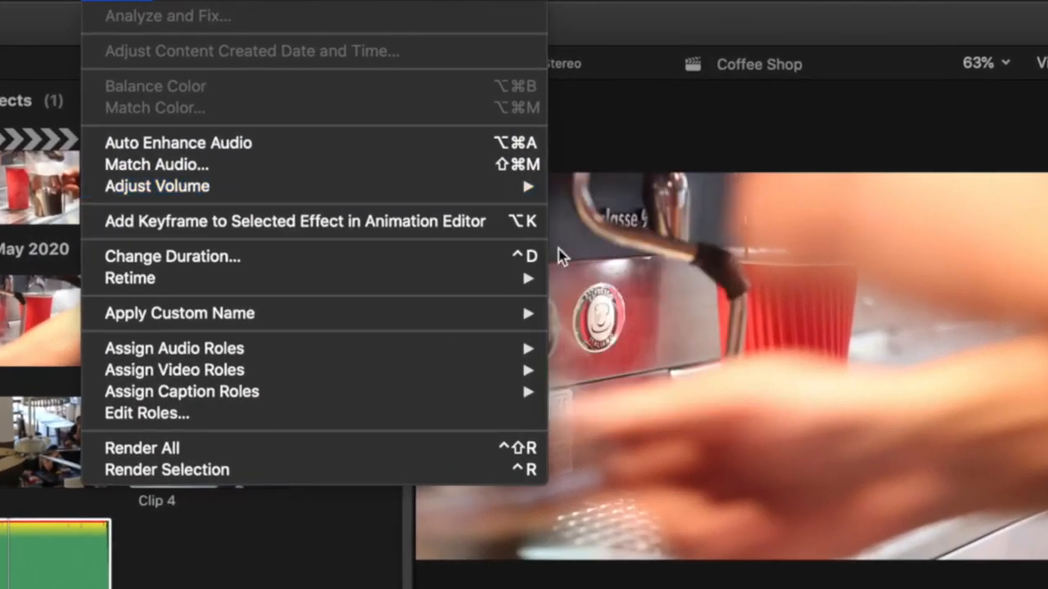
pyautogui.moveTo(489, 189)
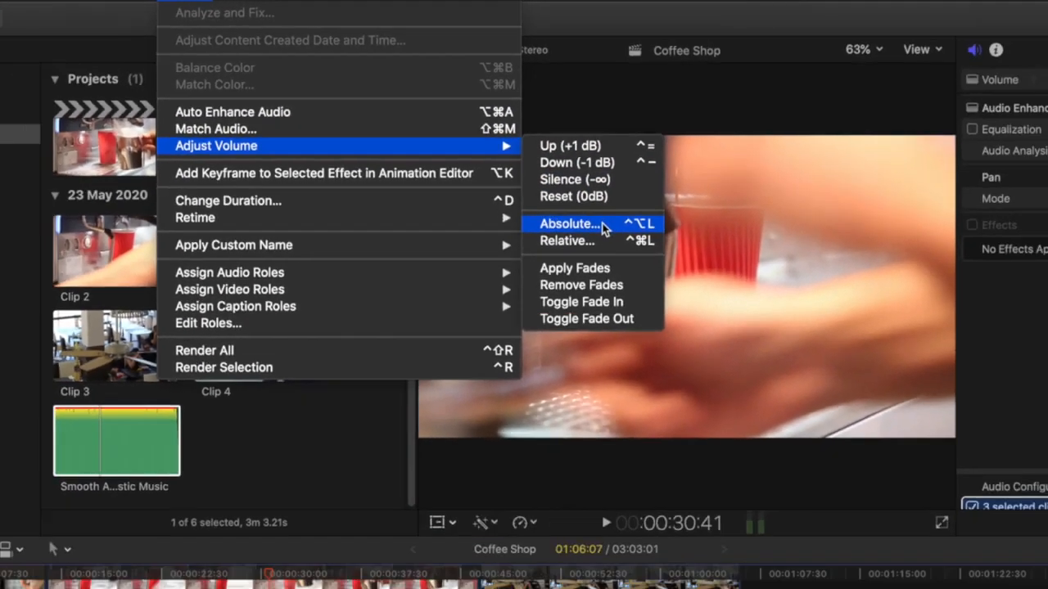
pyautogui.click(604, 224)
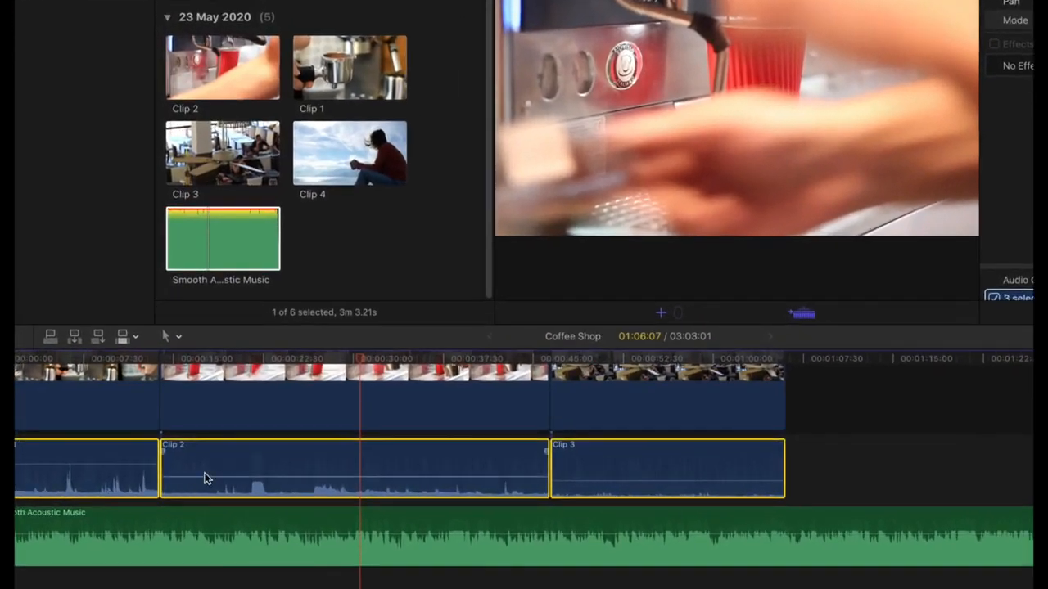
pyautogui.moveTo(204, 476)
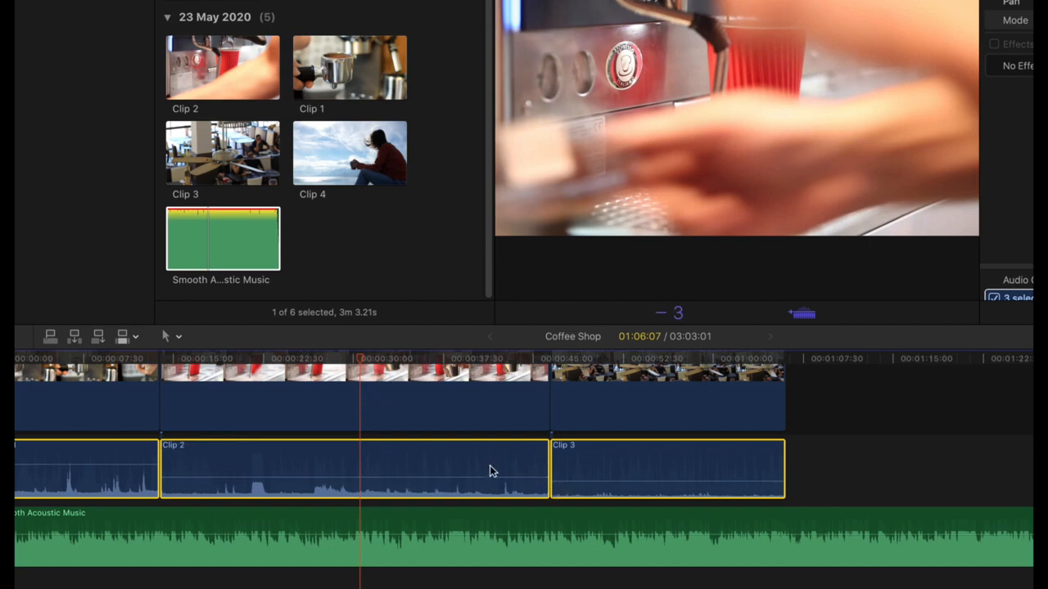
pyautogui.press('Return')
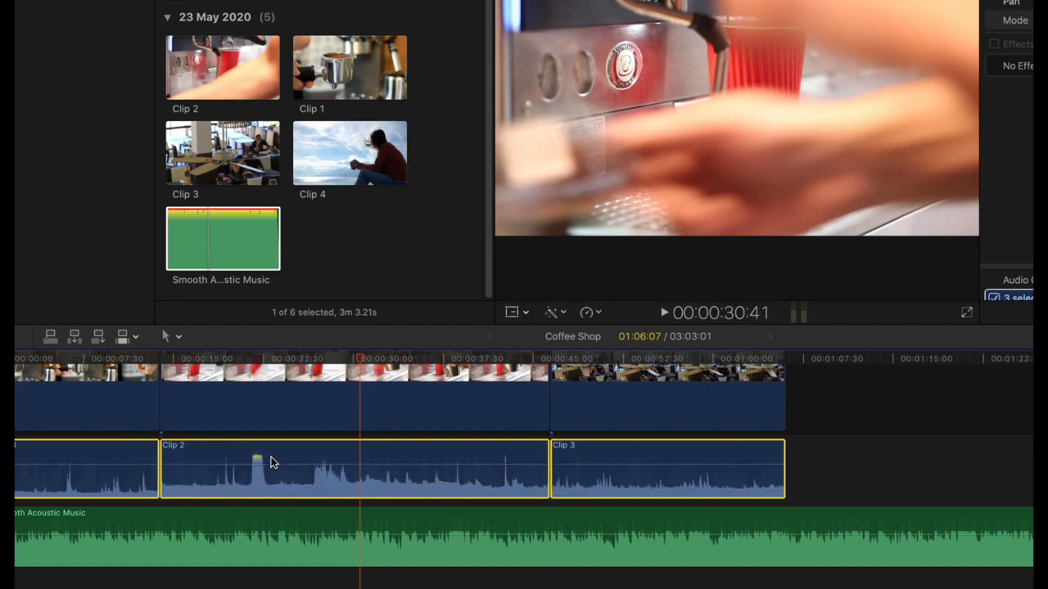
# - Lower the Smooth Acoustic Music clip's volume to -8 dB
pyautogui.moveTo(268, 464)
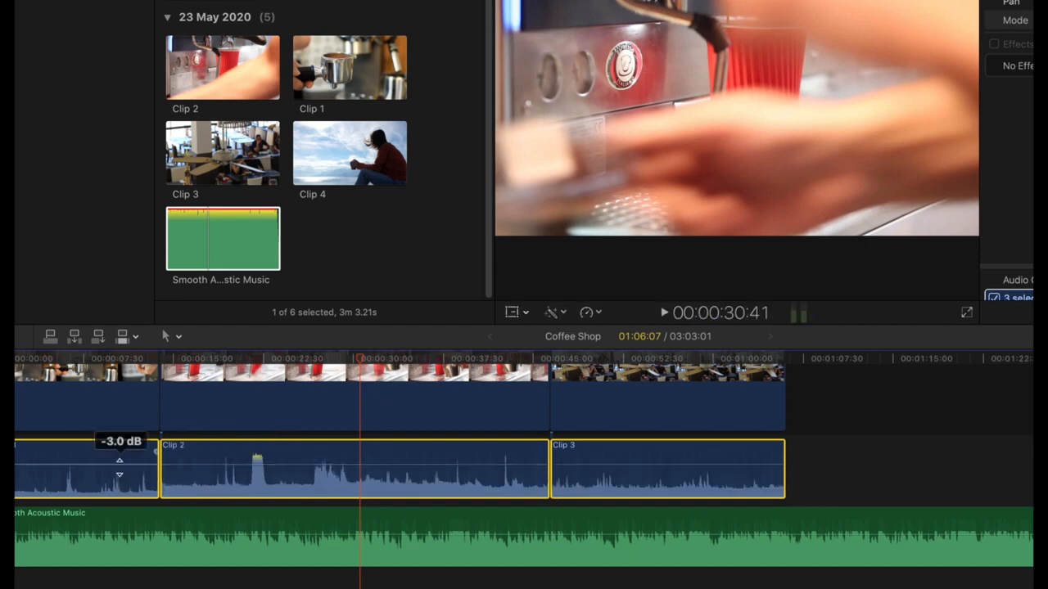
pyautogui.moveTo(586, 467)
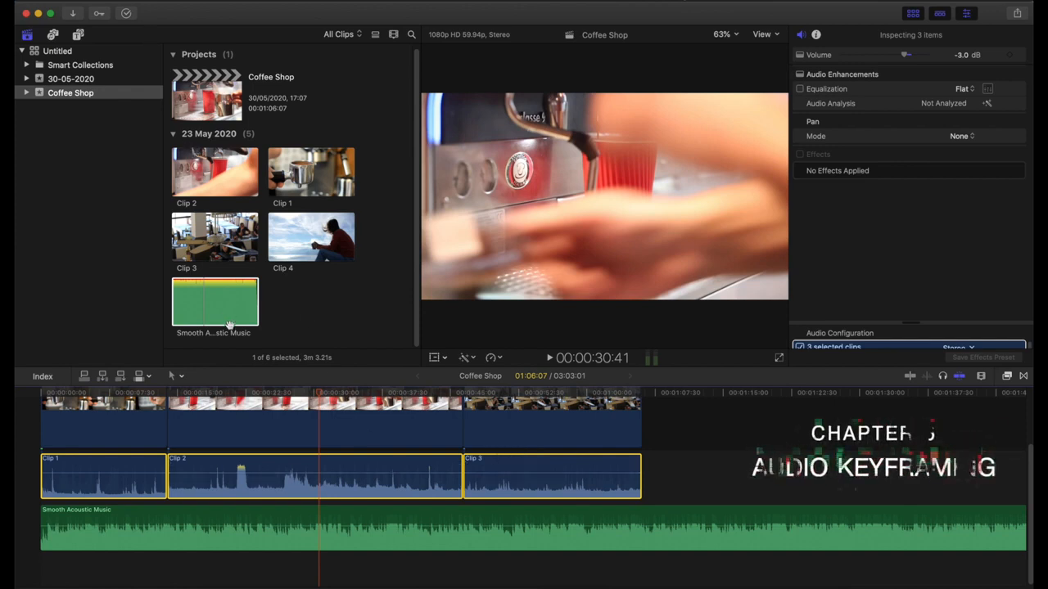
pyautogui.click(171, 532)
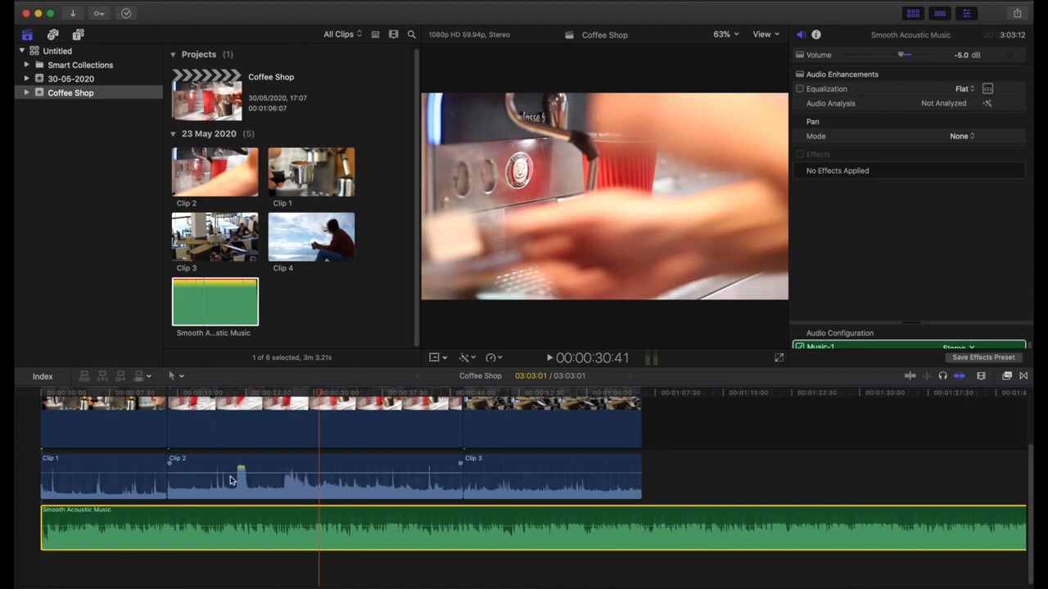
pyautogui.moveTo(253, 471)
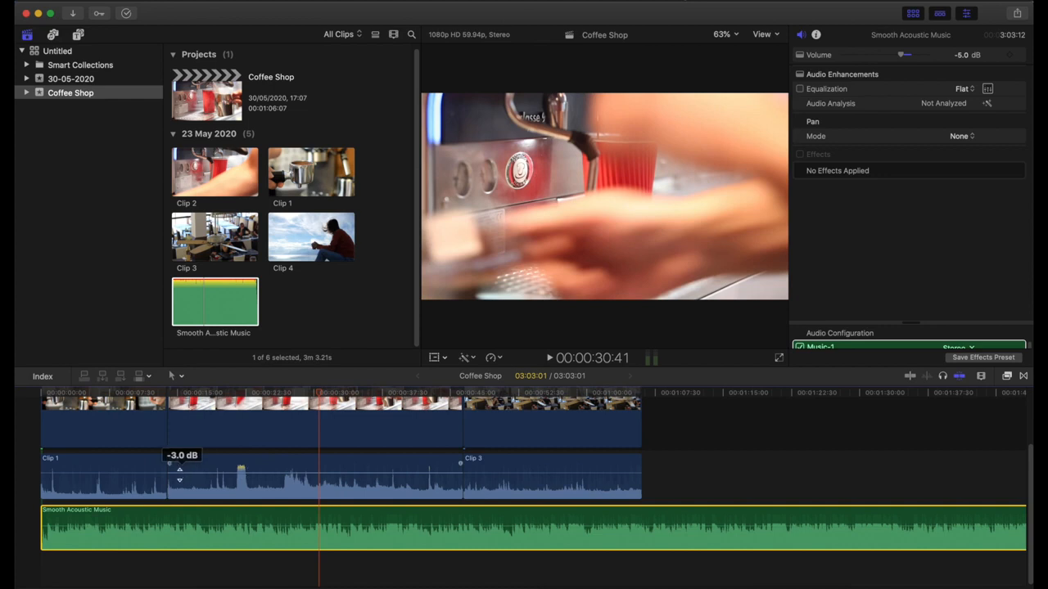
pyautogui.moveTo(272, 514); pyautogui.dragTo(271, 528)
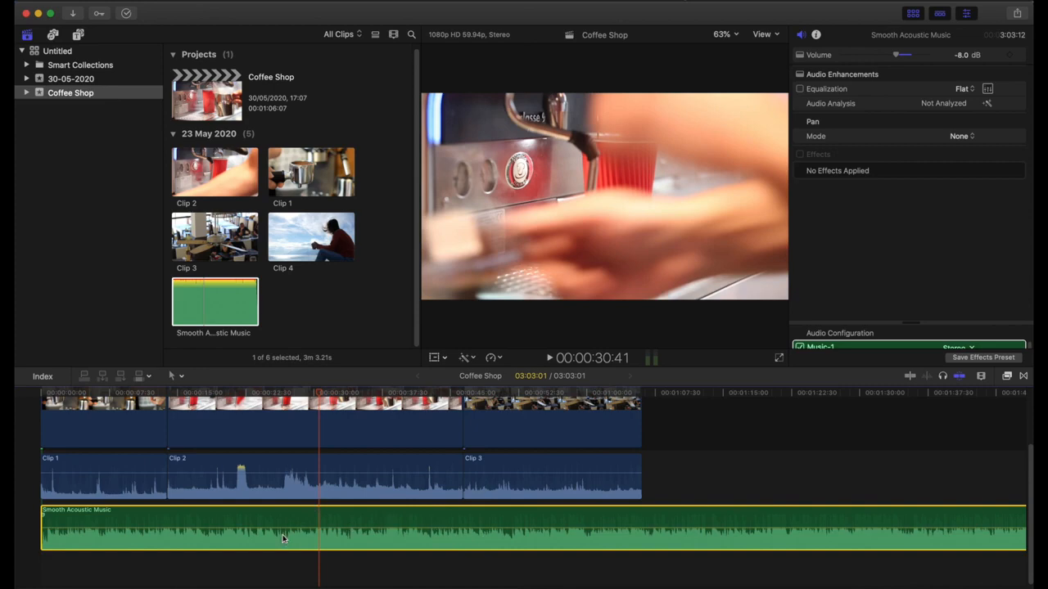
# - Add a volume keyframe to the music at 00:00:13:54 and move it along to shortly before Clip 2's loud peak
pyautogui.click(168, 393)
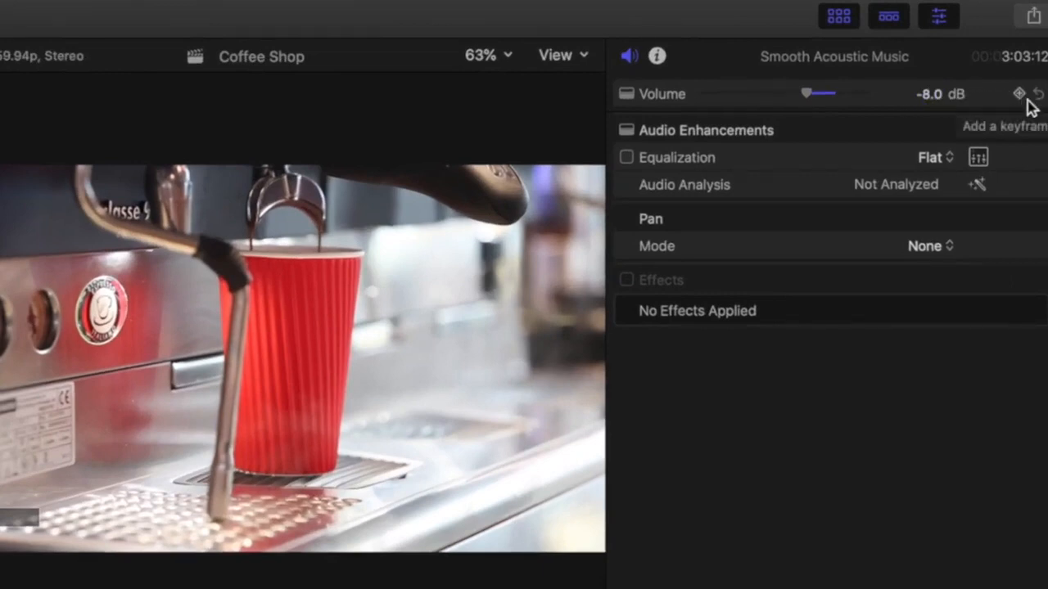
pyautogui.click(1023, 97)
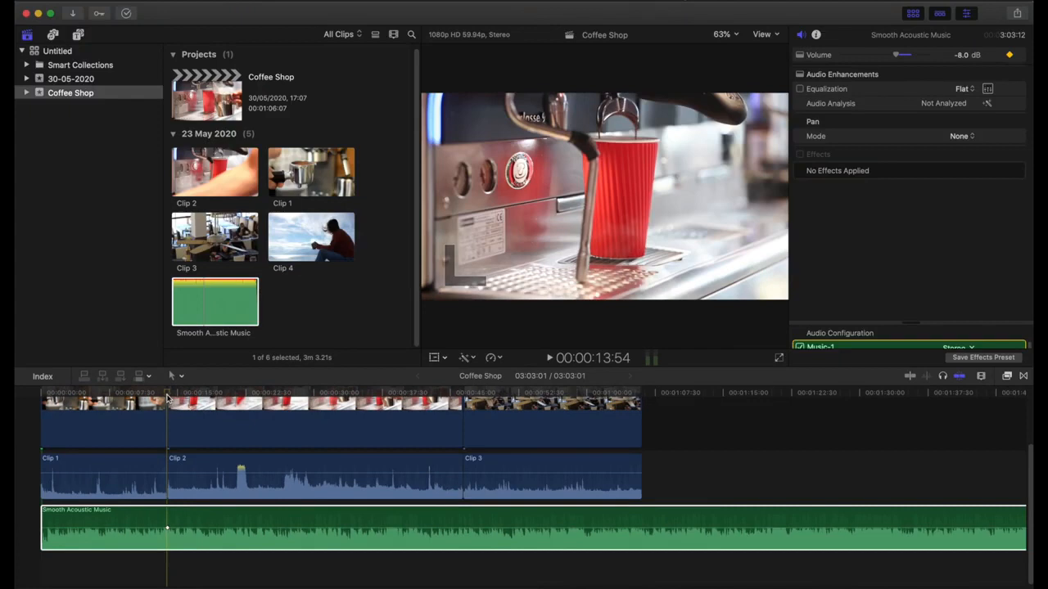
pyautogui.moveTo(169, 394); pyautogui.dragTo(233, 406)
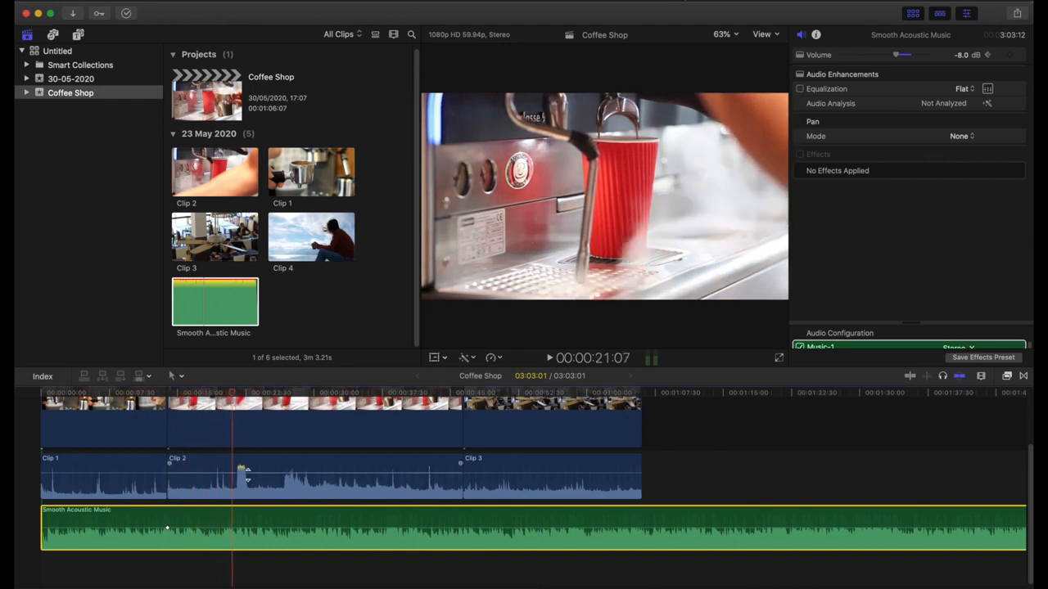
pyautogui.moveTo(167, 528); pyautogui.dragTo(216, 529)
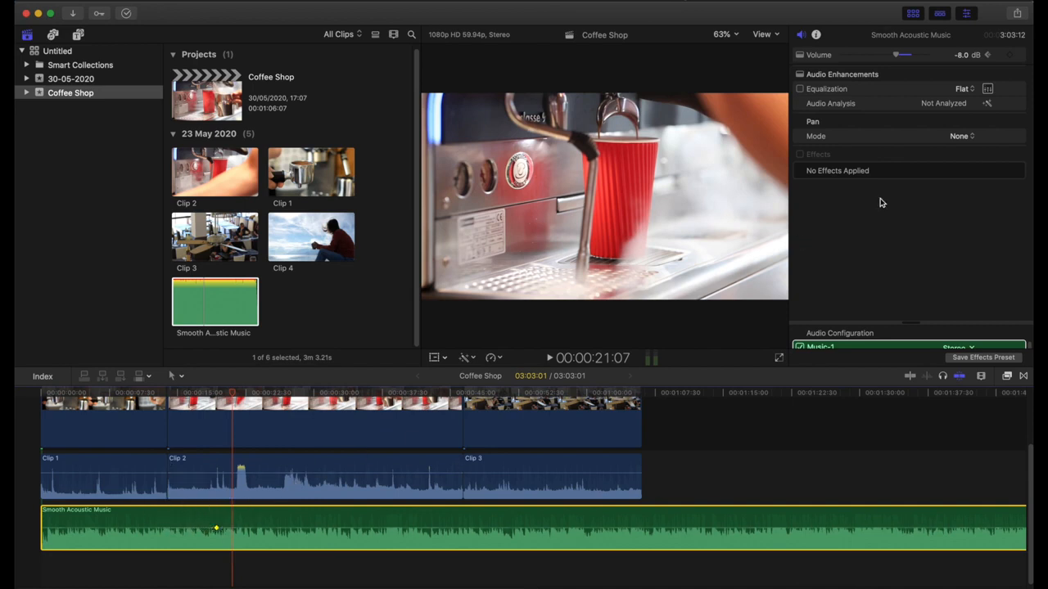
# - Add a second music volume keyframe at 00:00:21:07 and lower it to -26 dB
pyautogui.click(1010, 56)
pyautogui.click(234, 529)
pyautogui.moveTo(234, 531); pyautogui.dragTo(233, 539)
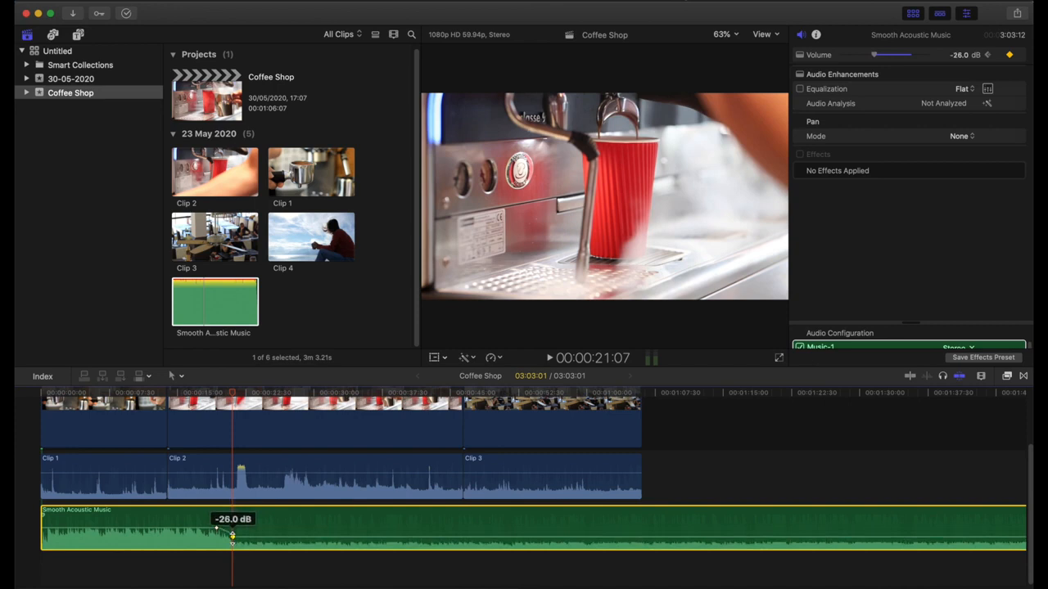
pyautogui.moveTo(233, 537); pyautogui.dragTo(232, 537)
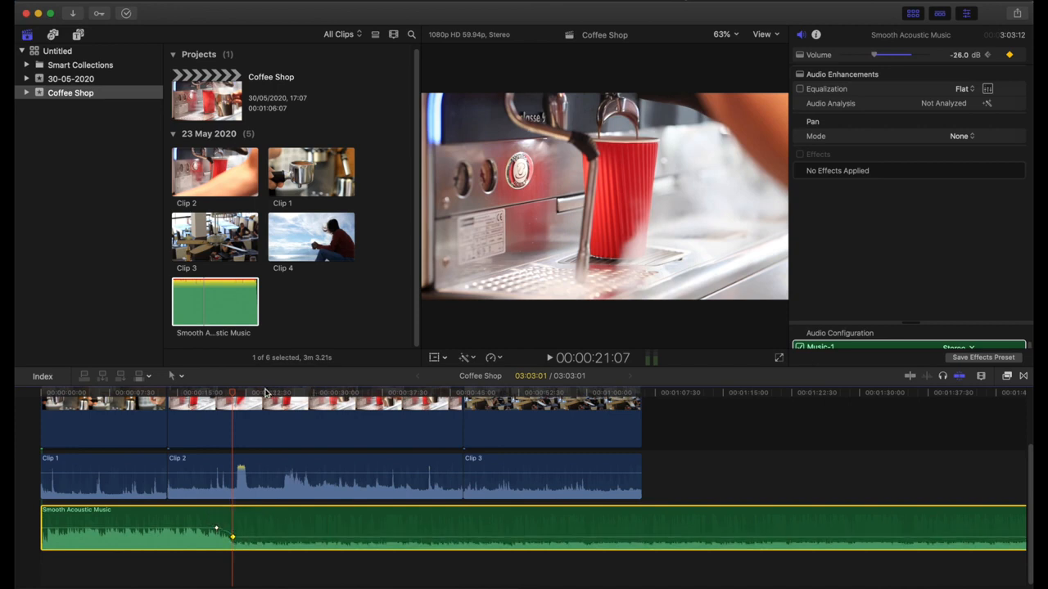
# - Add music volume keyframes at 00:00:23:11 and 00:00:24:07, setting the last one to -8 dB
pyautogui.click(253, 394)
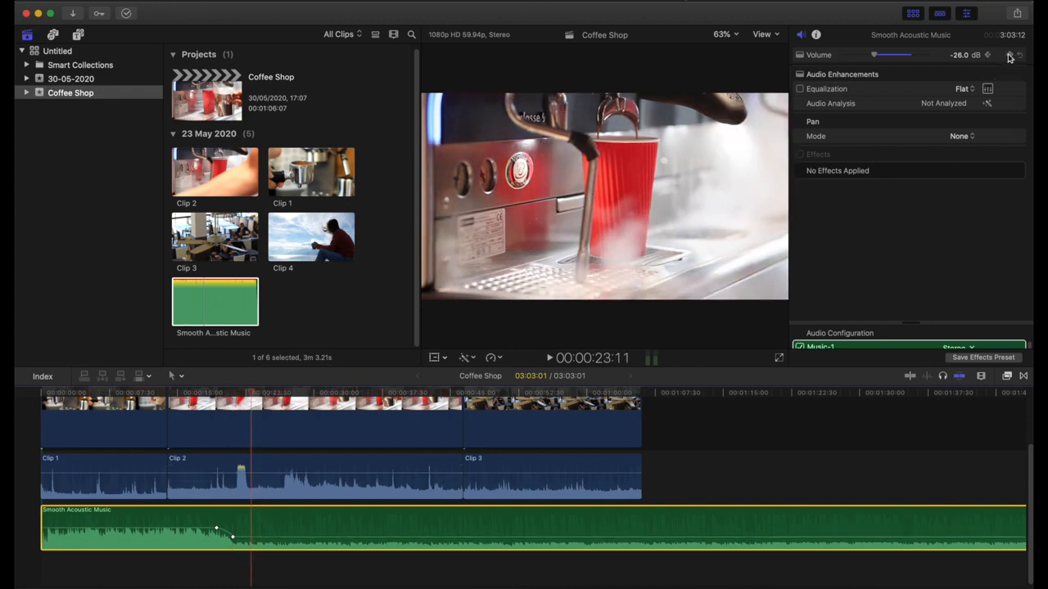
pyautogui.moveTo(252, 394); pyautogui.dragTo(260, 394)
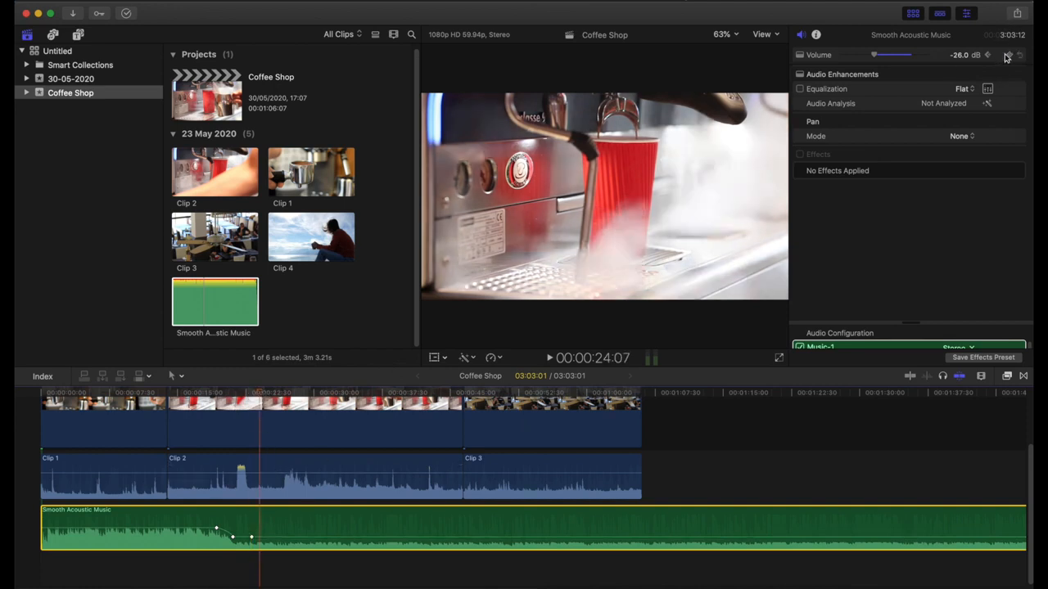
pyautogui.moveTo(260, 537); pyautogui.dragTo(261, 531)
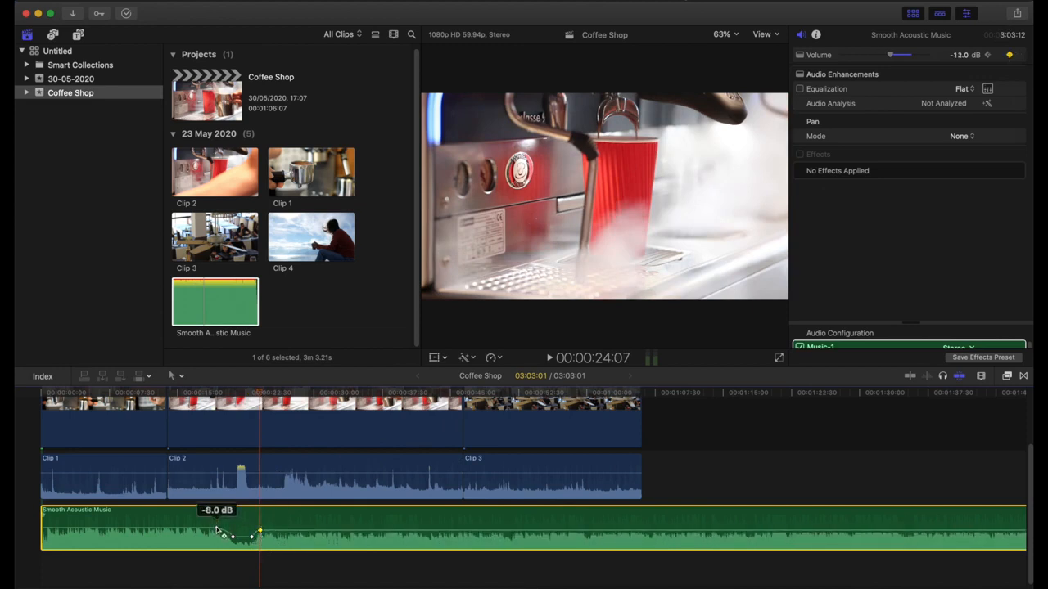
pyautogui.moveTo(260, 533); pyautogui.dragTo(260, 533)
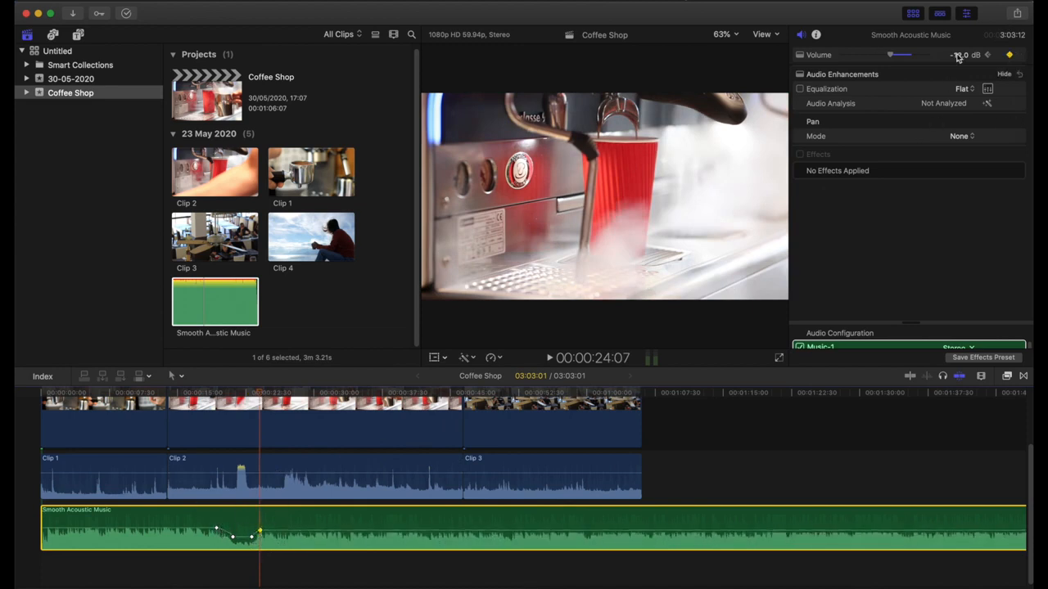
pyautogui.click(959, 55)
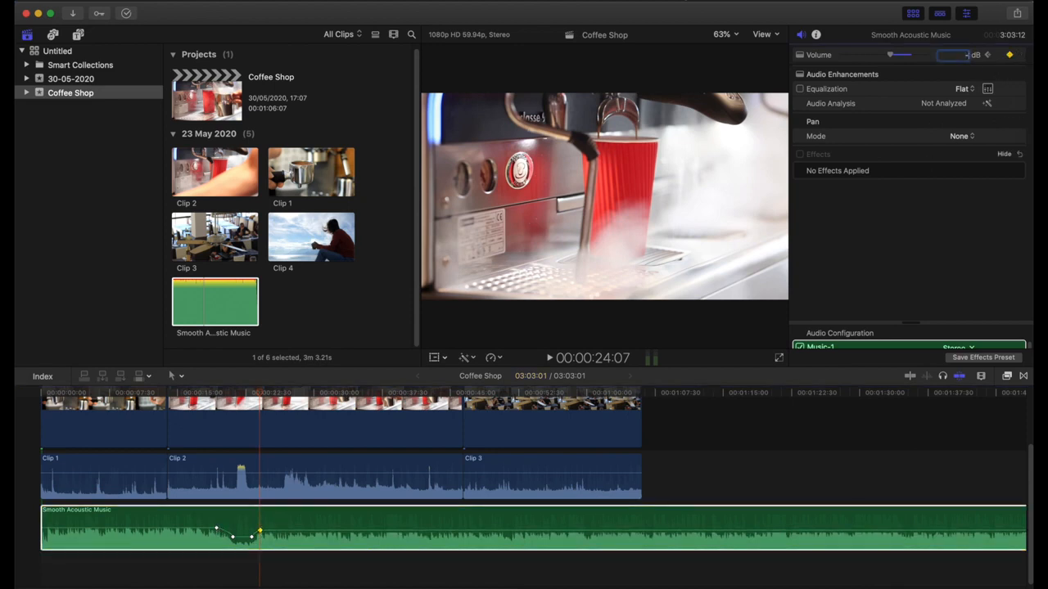
pyautogui.write('-8')
pyautogui.press('Return')
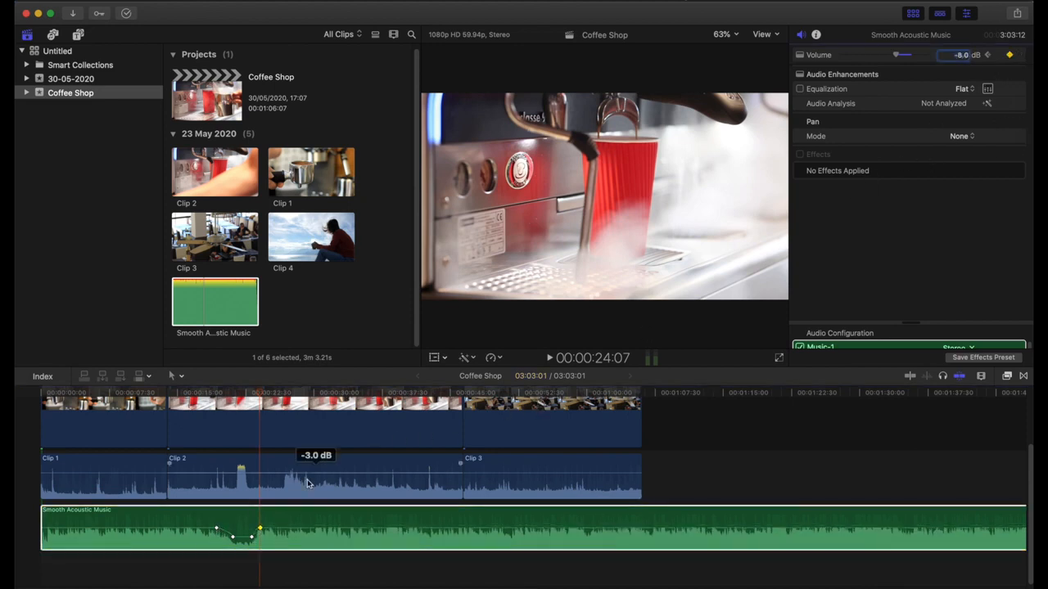
# - Add two more music volume keyframes before Clip 2's second loud section and lower the second of them to -23 dB
pyautogui.moveTo(257, 396); pyautogui.dragTo(282, 405)
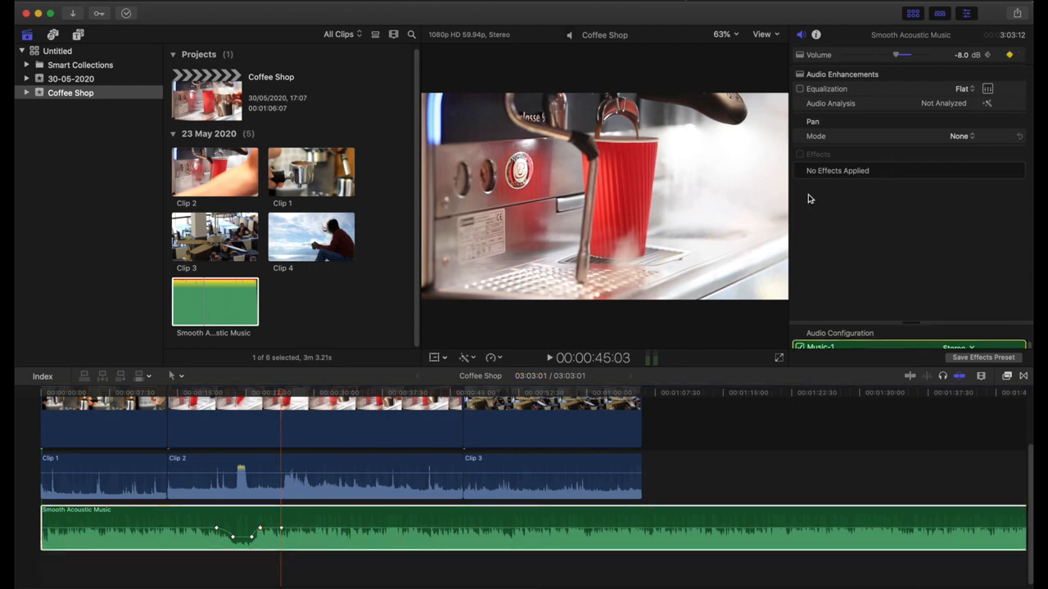
pyautogui.click(289, 398)
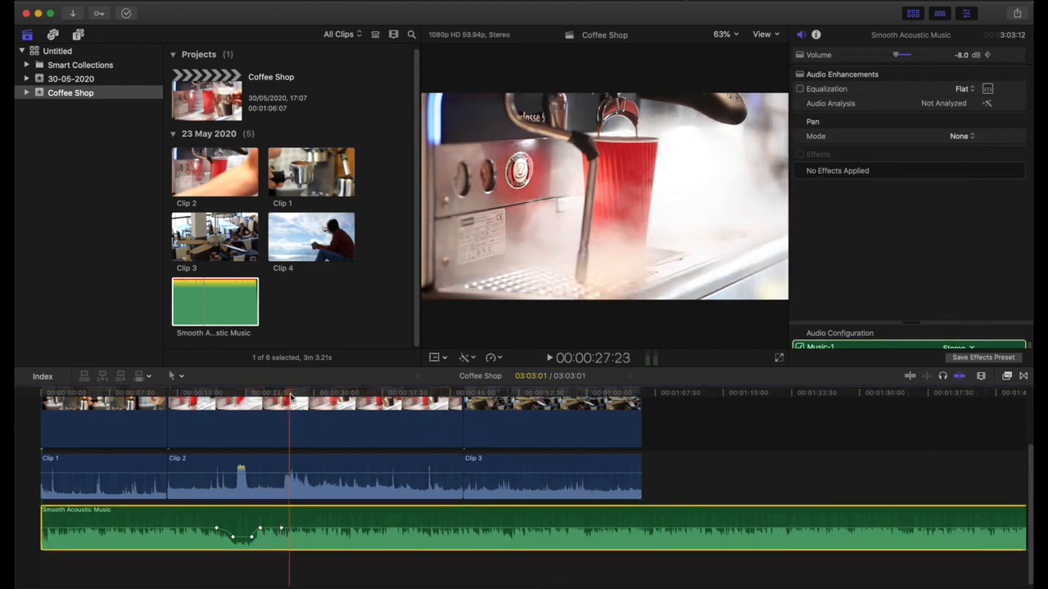
pyautogui.click(1009, 55)
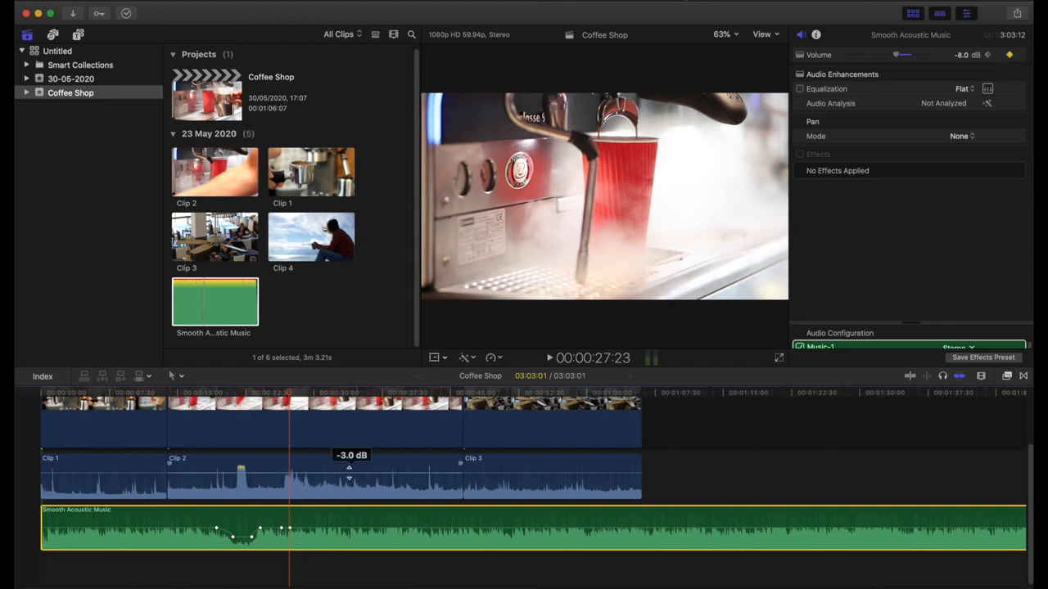
pyautogui.moveTo(291, 529)
pyautogui.mouseDown()
pyautogui.moveTo(274, 529)
pyautogui.moveTo(283, 536)
pyautogui.mouseUp()
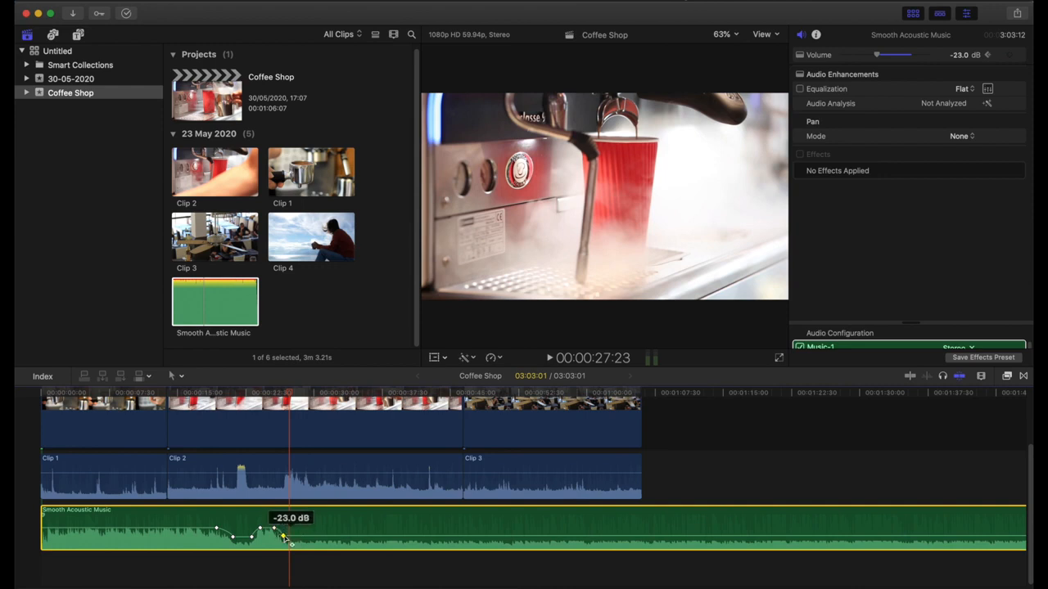
# - Add music volume keyframes at 00:00:29:59 and 00:00:30:55, raising the last one to -8 dB
pyautogui.click(320, 395)
pyautogui.moveTo(320, 396); pyautogui.dragTo(313, 397)
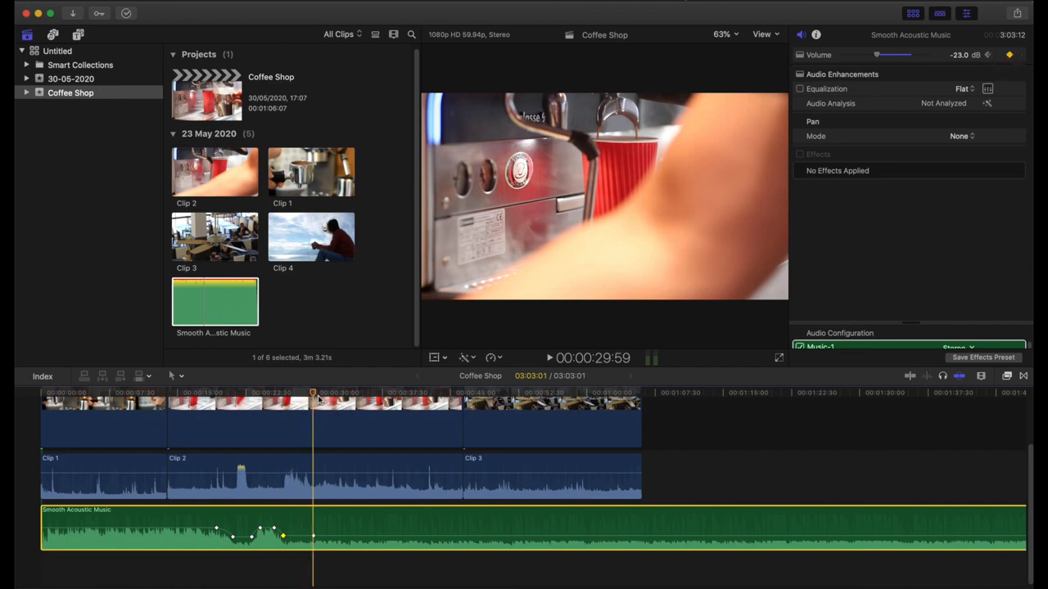
pyautogui.click(322, 399)
pyautogui.moveTo(320, 536); pyautogui.dragTo(321, 524)
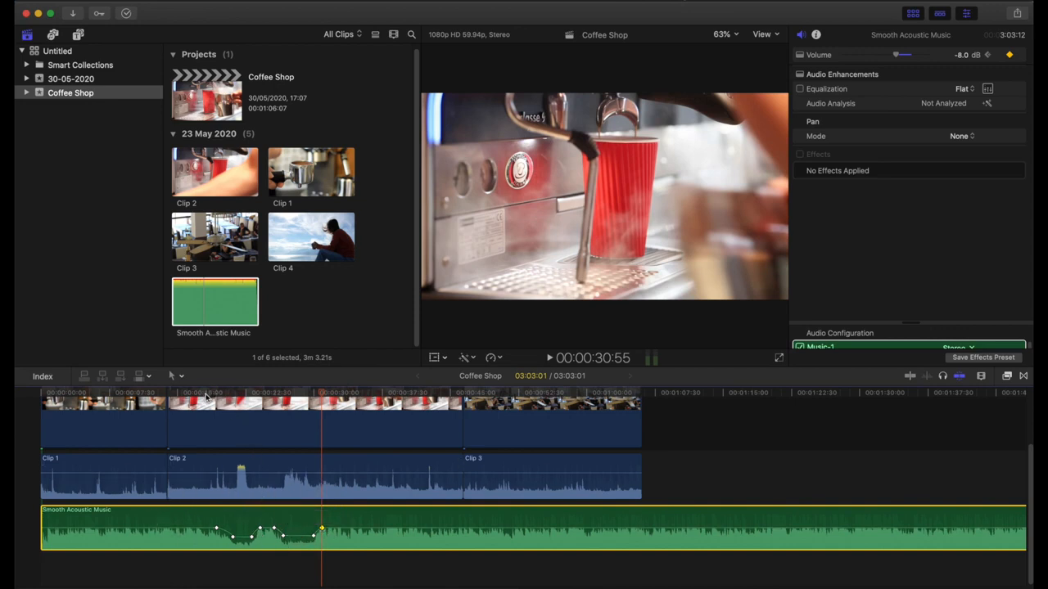
# - Play the project from 00:00:14:59 through both keyframed music dips to check the volume changes
pyautogui.click(207, 397)
pyautogui.click(178, 399)
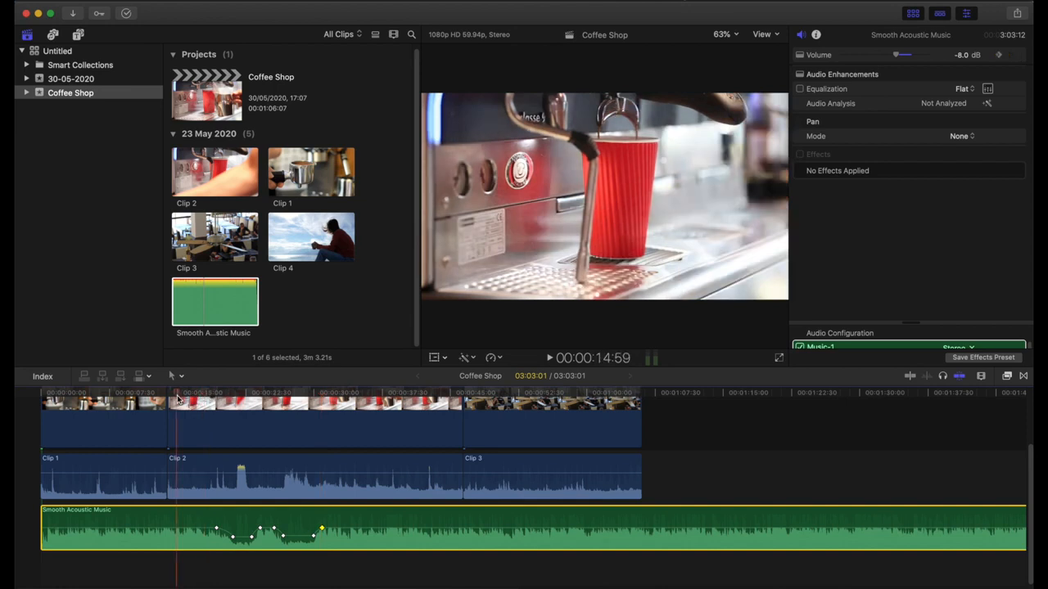
pyautogui.press('space')
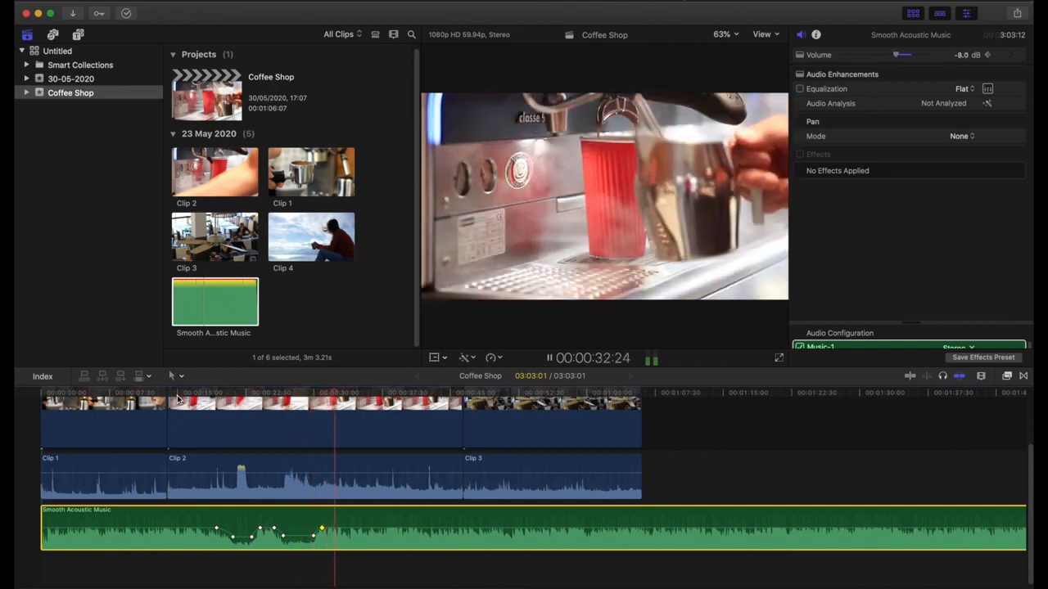
pyautogui.press('space')
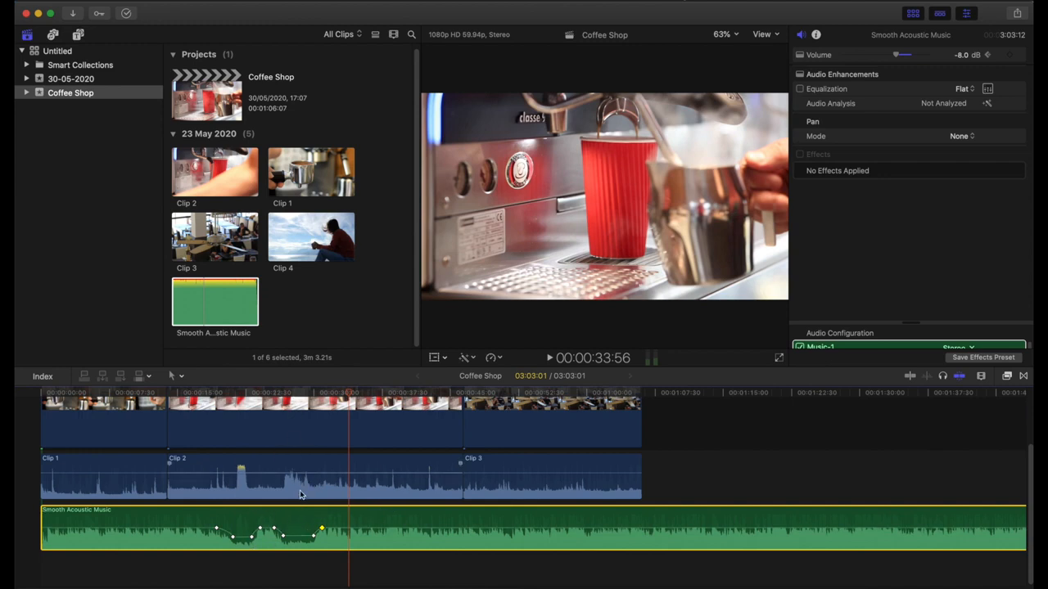
# - Add two volume keyframes to Clip 2's detached audio at 00:00:38:43 and 00:00:41:27
pyautogui.click(276, 396)
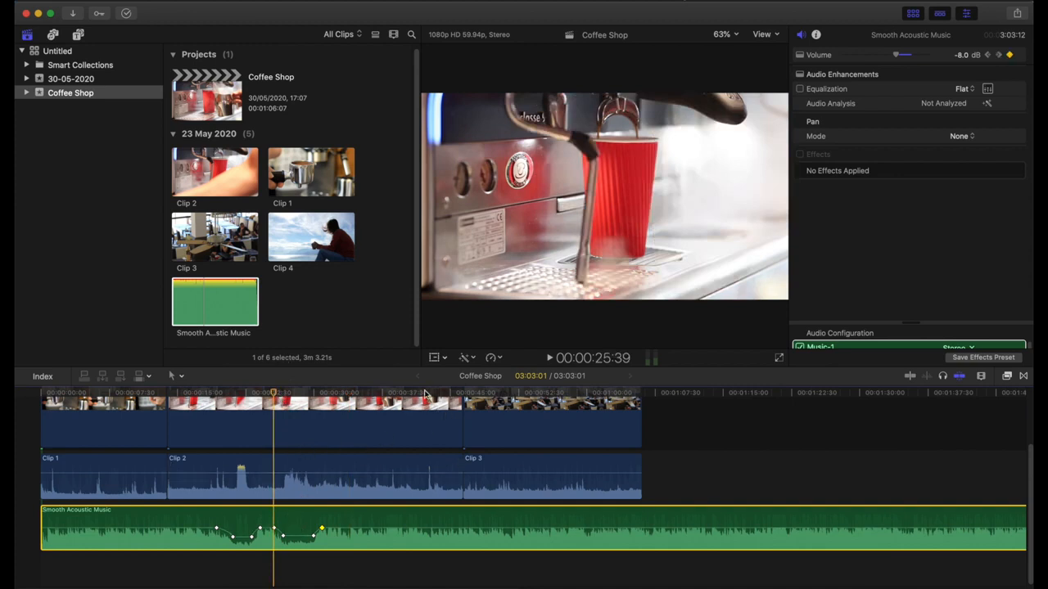
pyautogui.click(393, 394)
pyautogui.click(363, 460)
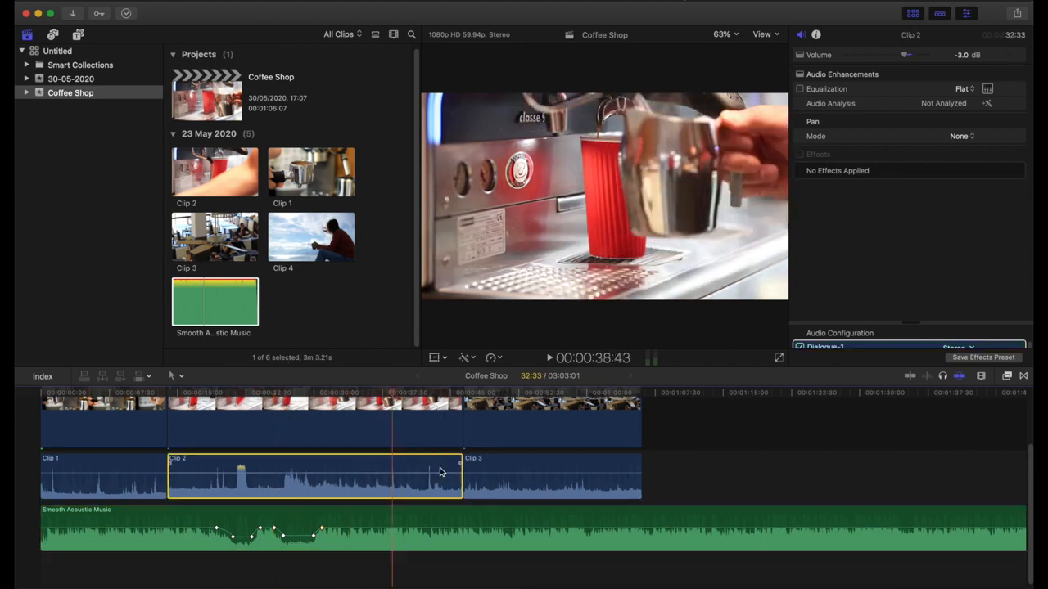
pyautogui.click(1009, 55)
pyautogui.click(418, 396)
pyautogui.click(1008, 55)
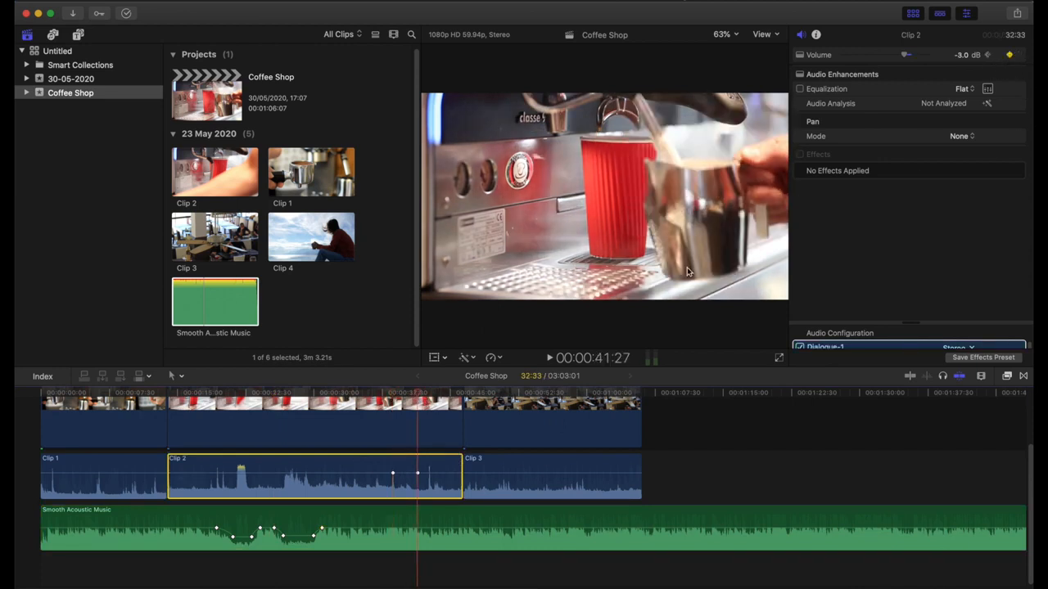
# - Shape a long fade-out on Clip 2's audio by lowering the last keyframe at the clip's end and moving the first keyframe earlier
pyautogui.moveTo(418, 473); pyautogui.dragTo(460, 494)
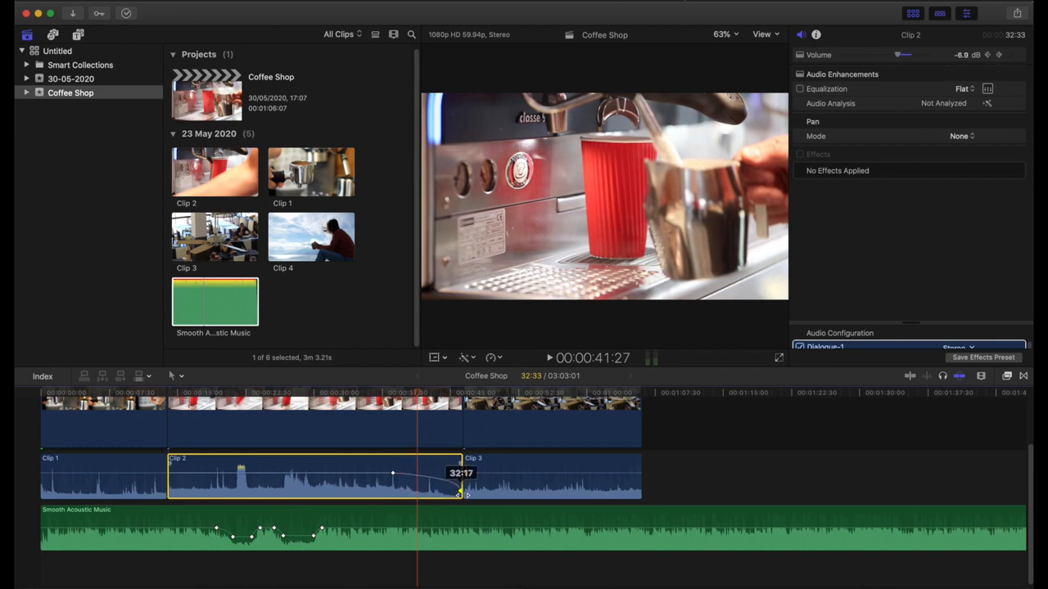
pyautogui.moveTo(461, 494); pyautogui.dragTo(461, 495)
pyautogui.keyDown('alt'); pyautogui.click(391, 473); pyautogui.keyUp('alt')
pyautogui.moveTo(392, 473); pyautogui.dragTo(327, 475)
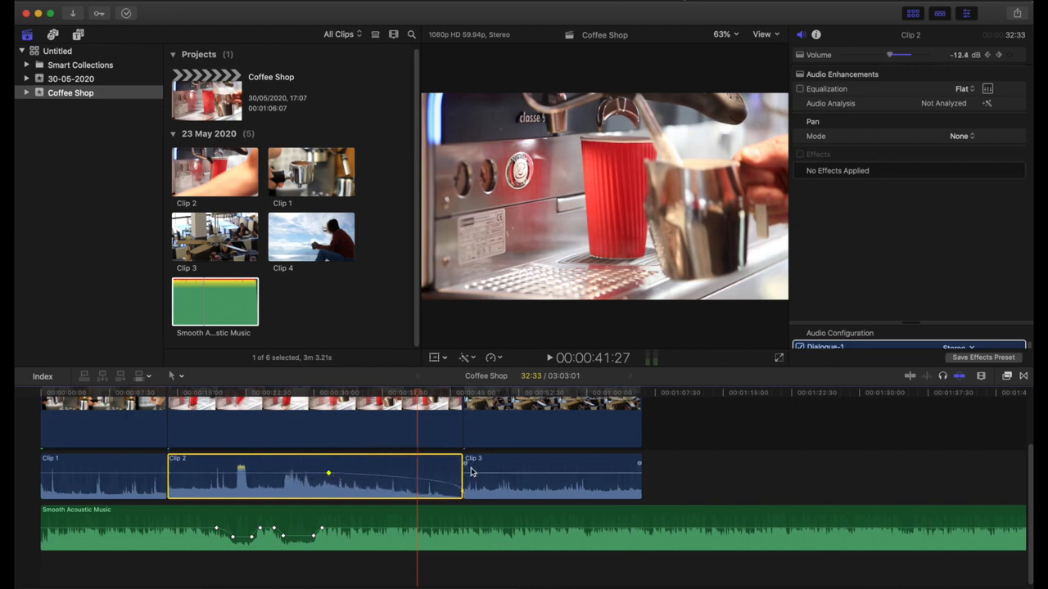